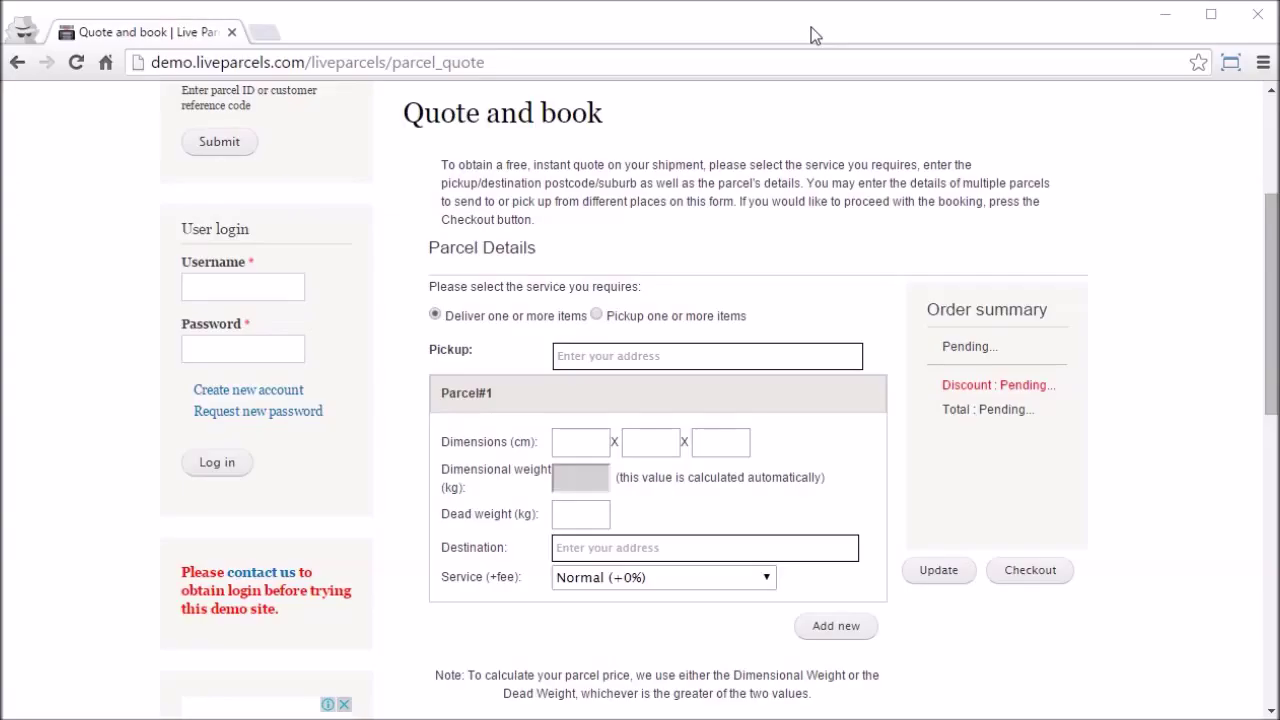
{"action": "left_click", "coordinate": [713, 349]}
{"action": "type", "text": "3"}
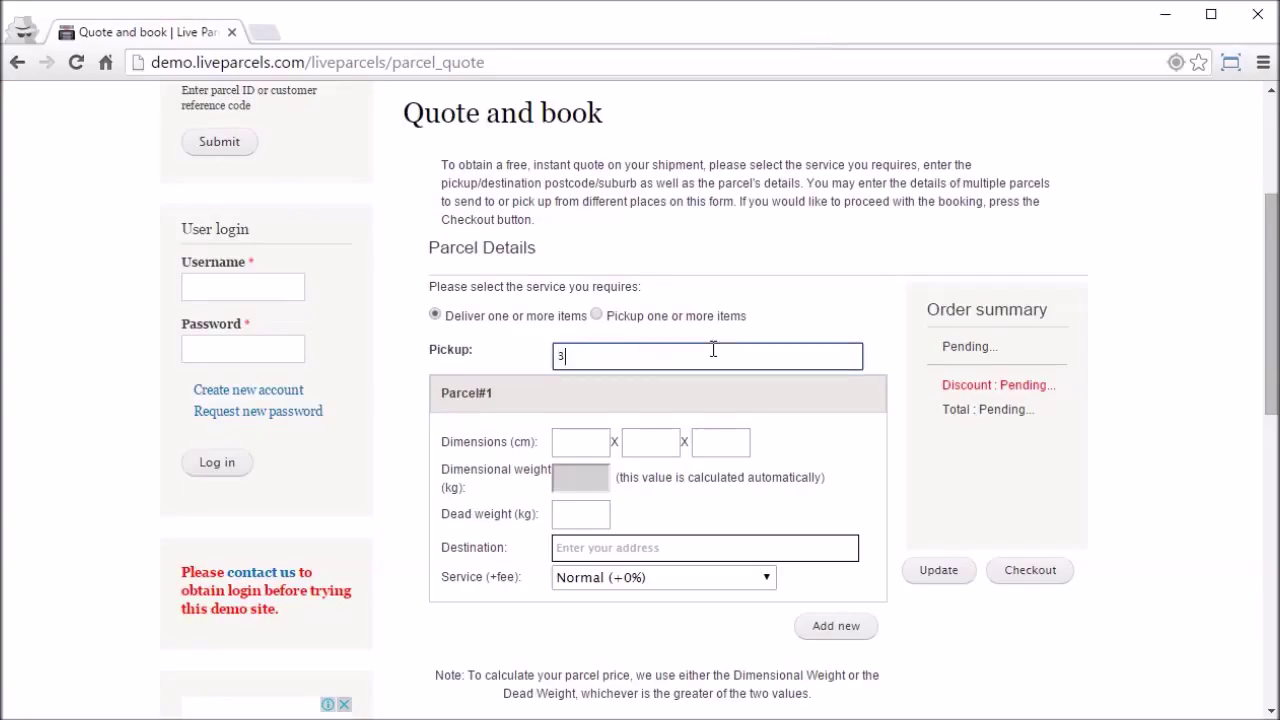
{"action": "type", "text": "000 Danden"}
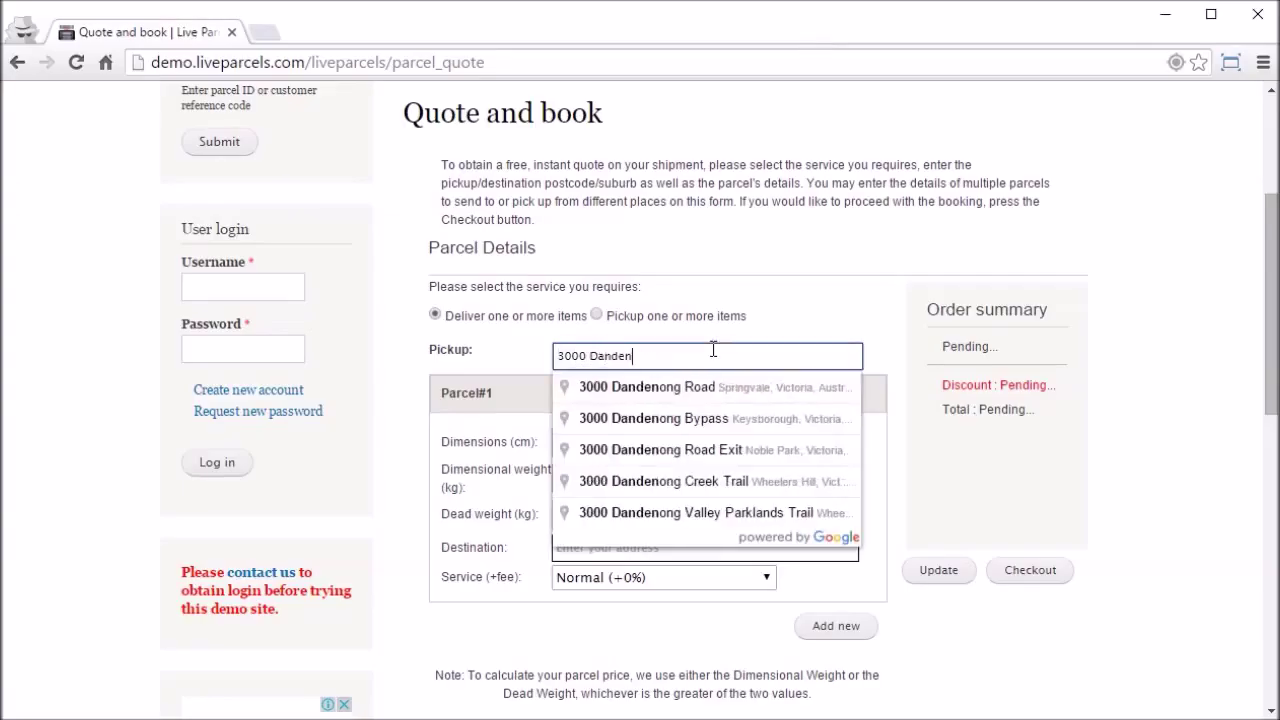
{"action": "left_click", "coordinate": [696, 396]}
{"action": "left_click", "coordinate": [589, 432]}
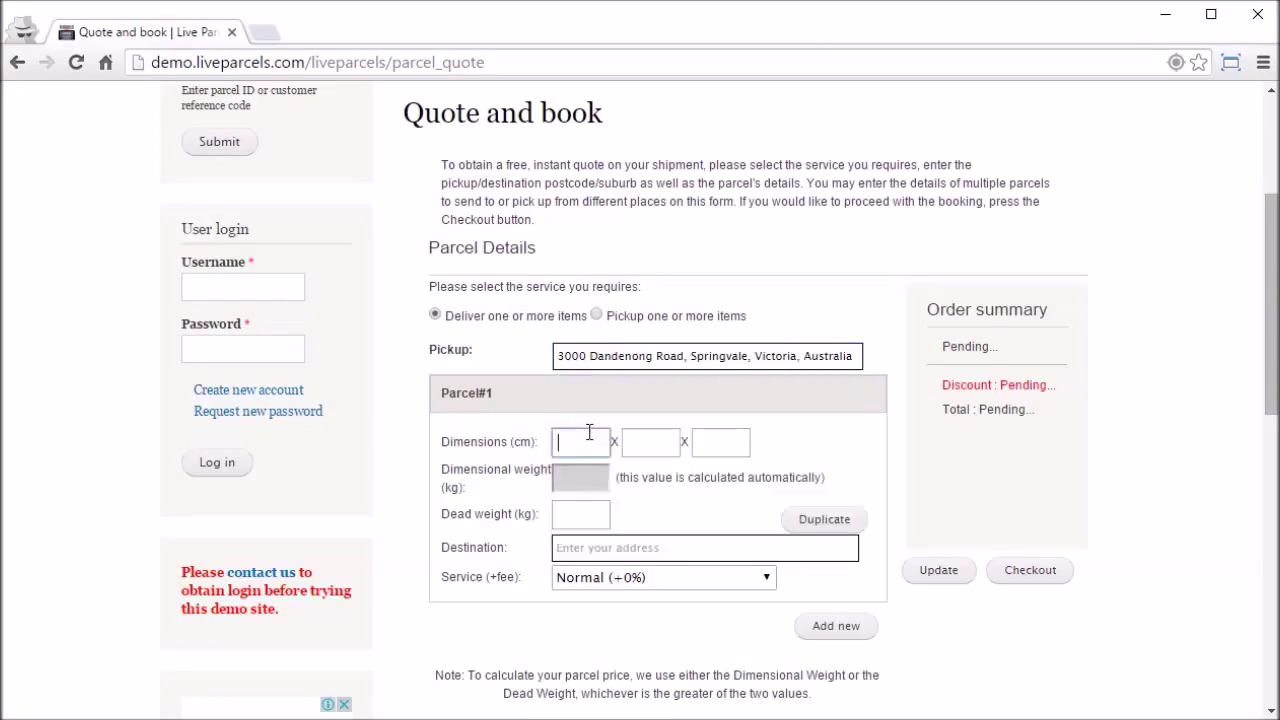
{"action": "type", "text": "10"}
{"action": "key", "text": "Tab"}
{"action": "type", "text": "10"}
{"action": "key", "text": "Tab"}
{"action": "type", "text": "10"}
{"action": "key", "text": "Tab"}
{"action": "key", "text": "Tab"}
{"action": "type", "text": "1"}
{"action": "key", "text": "Tab"}
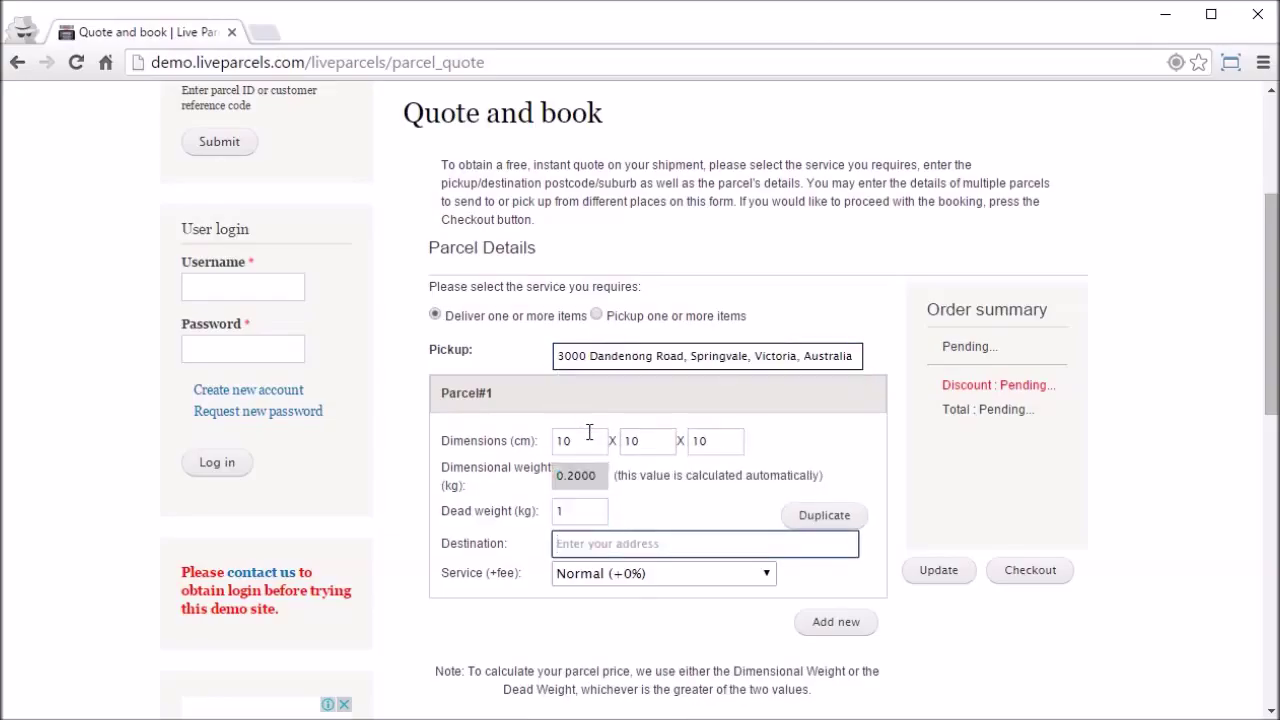
{"action": "type", "text": "3 Dan"}
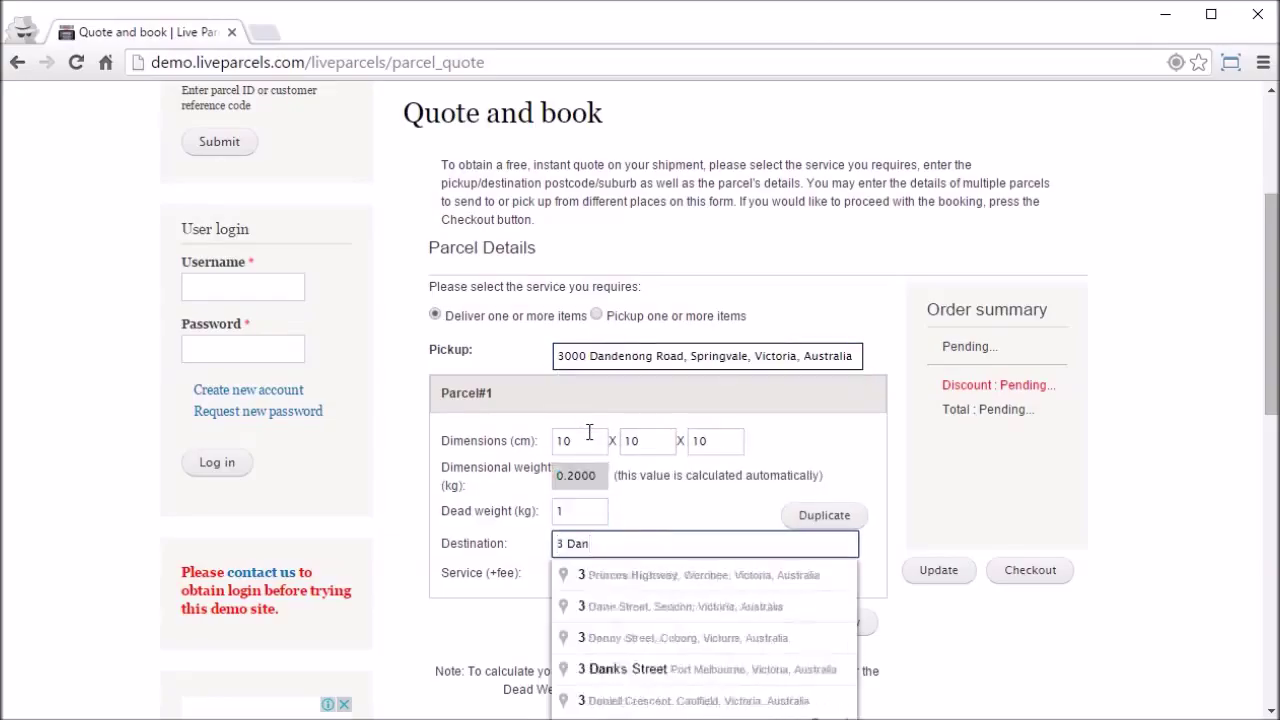
{"action": "left_click", "coordinate": [690, 575]}
{"action": "left_click", "coordinate": [938, 570]}
{"action": "left_click_drag", "start_coordinate": [1012, 401], "coordinate": [1066, 401]}
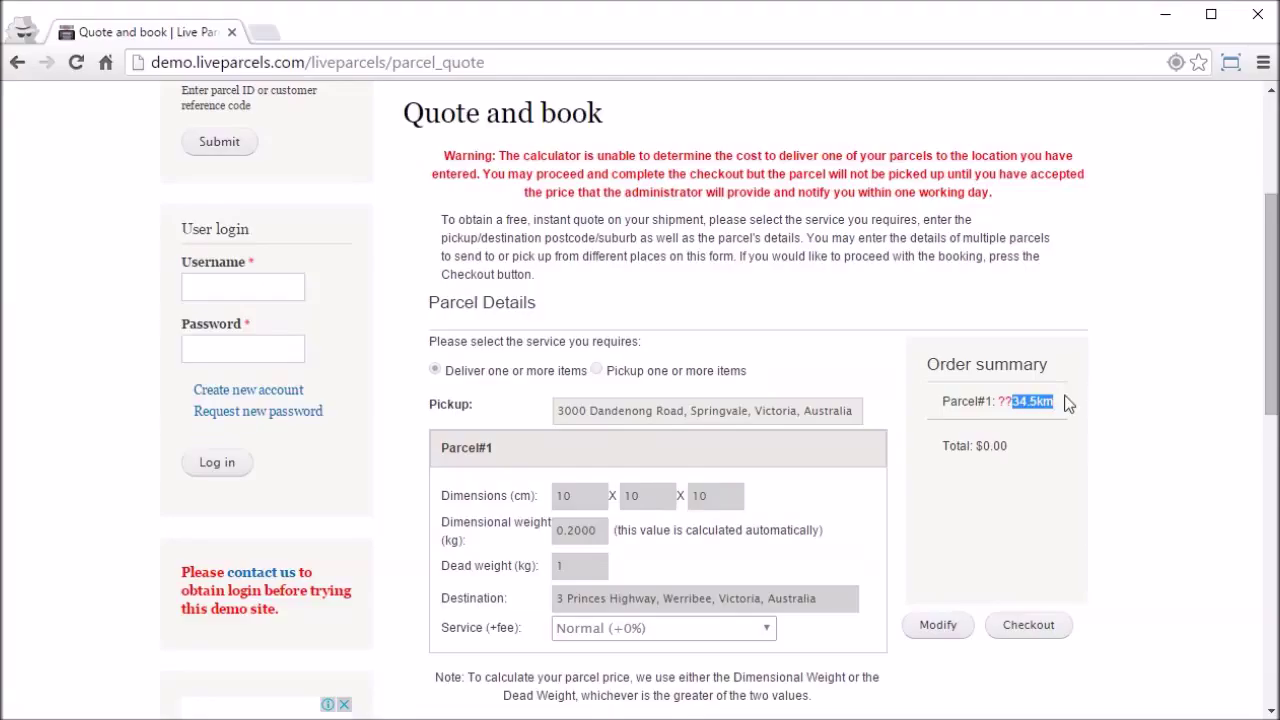
{"action": "right_click", "coordinate": [1066, 401]}
{"action": "left_click", "coordinate": [1066, 401]}
{"action": "left_click_drag", "start_coordinate": [443, 153], "coordinate": [1080, 185]}
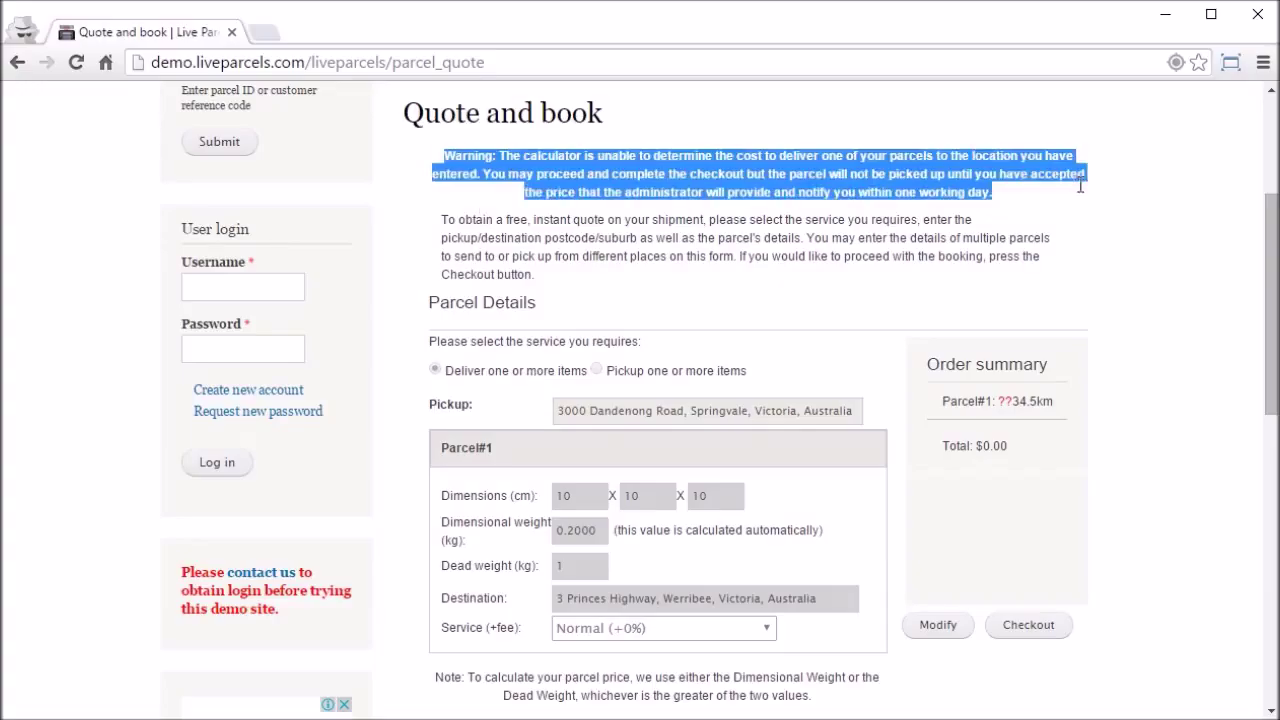
{"action": "left_click", "coordinate": [1090, 205]}
{"action": "double_click", "coordinate": [1004, 401]}
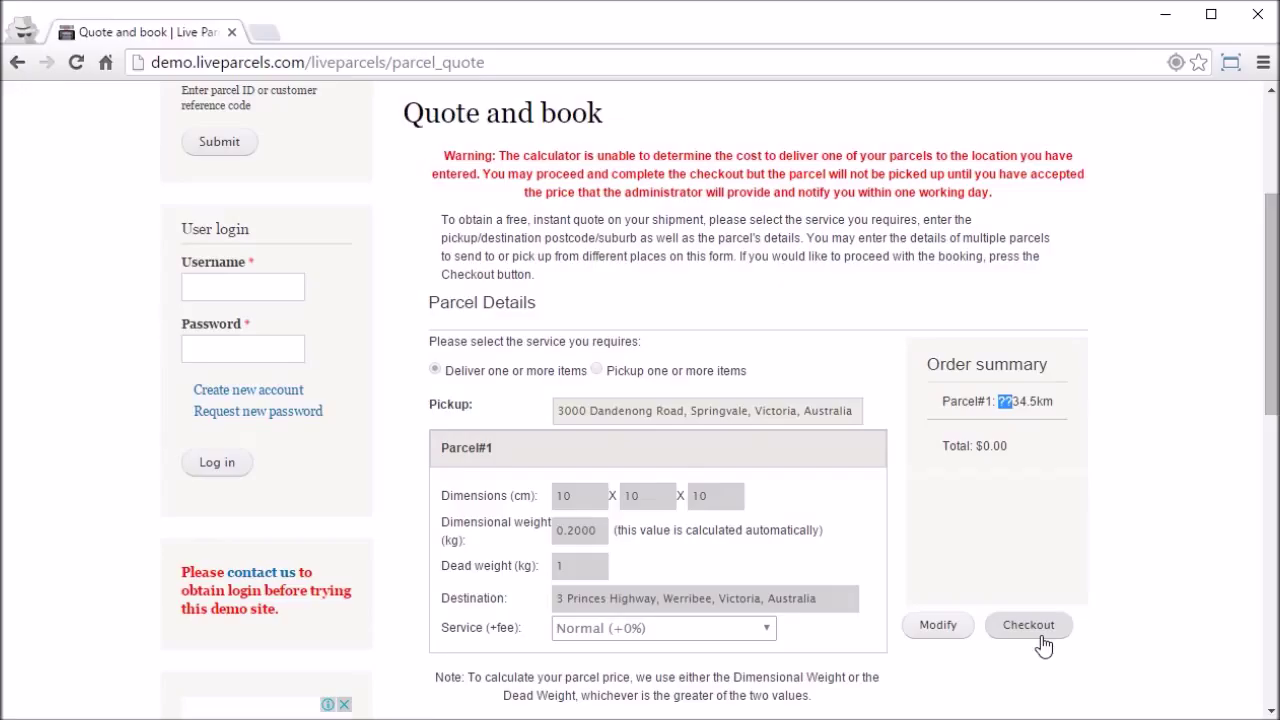
{"action": "left_click", "coordinate": [1043, 646]}
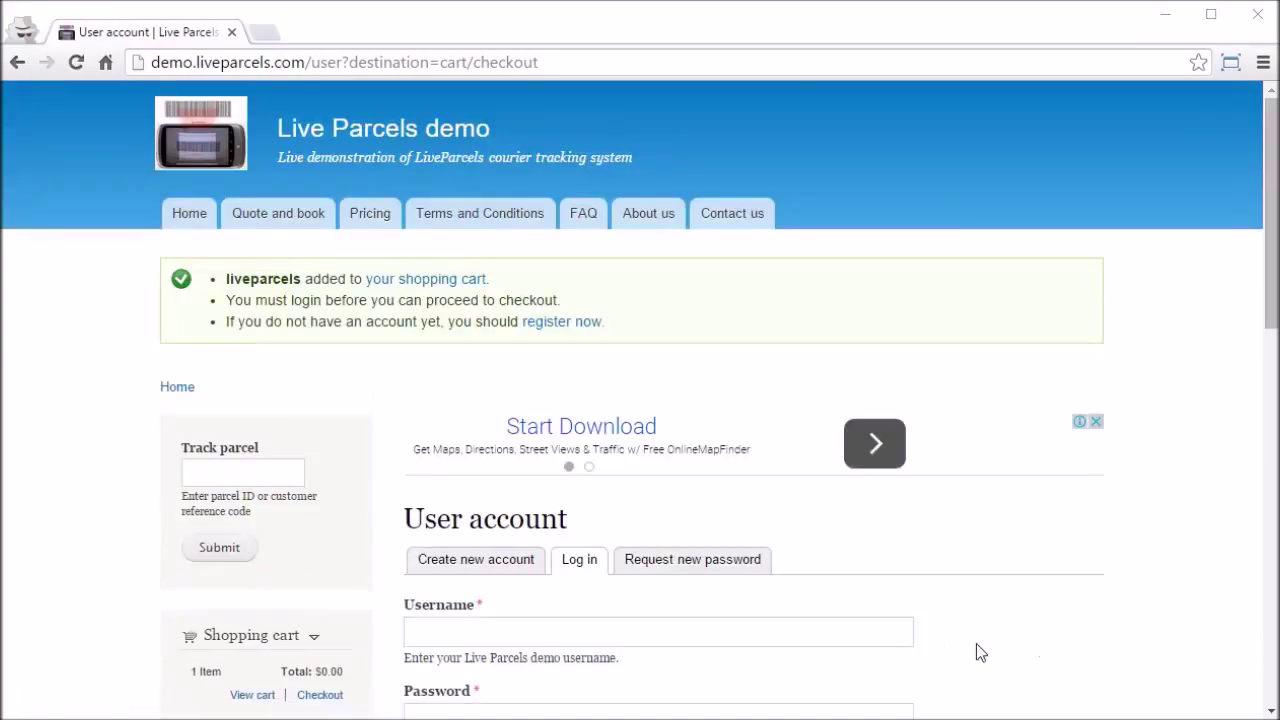
Step: Log in with the customer's username and password
{"action": "left_click", "coordinate": [831, 623]}
{"action": "type", "text": "postpaid1"}
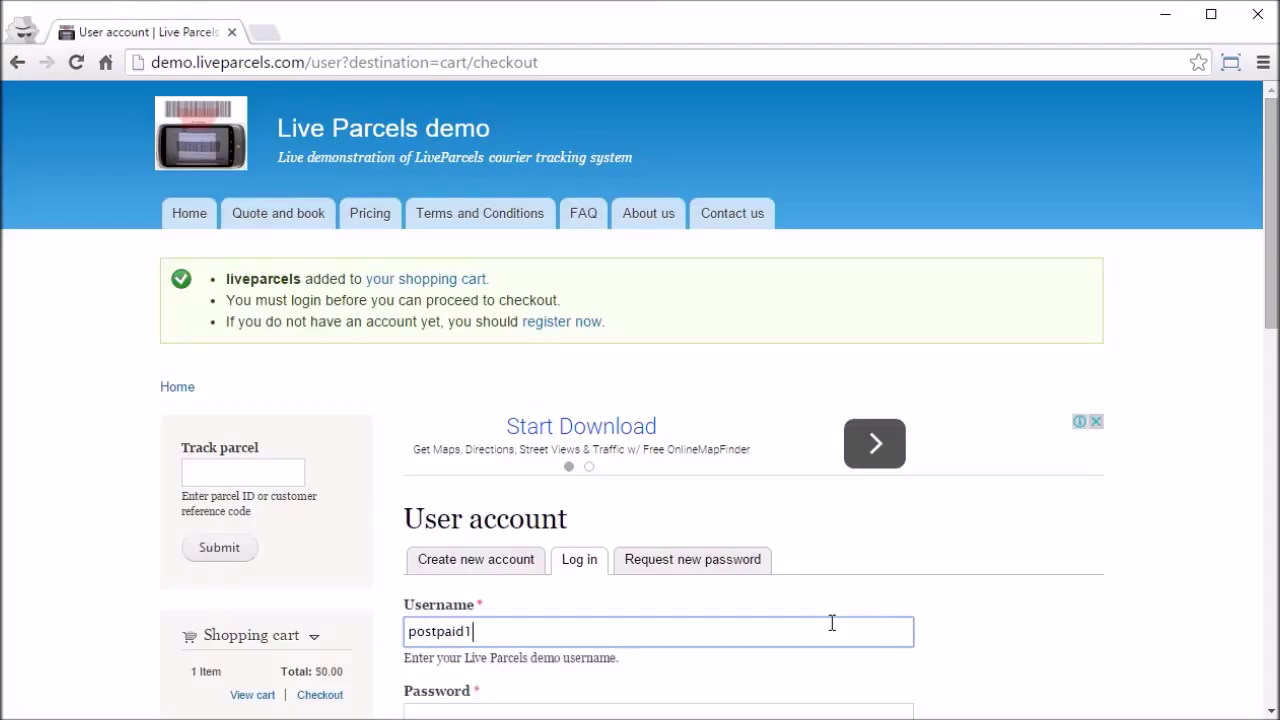
{"action": "key", "text": "Tab"}
{"action": "type", "text": "post"}
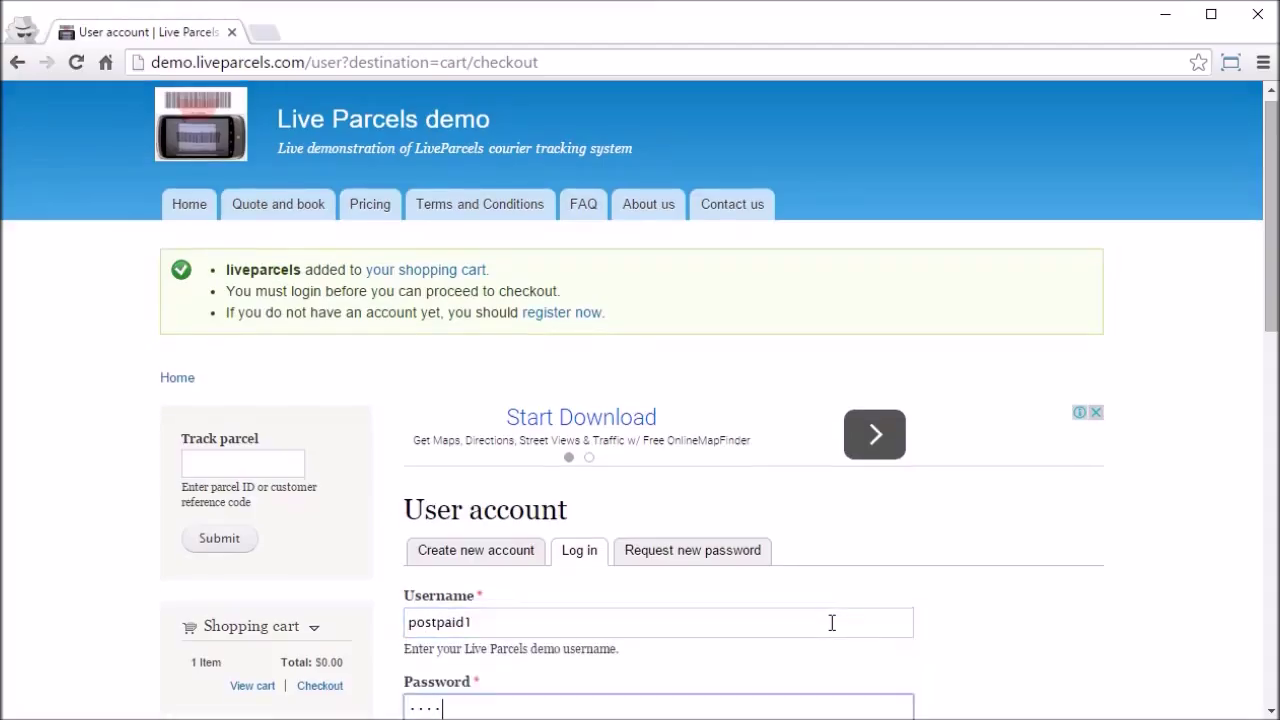
{"action": "key", "text": "Return"}
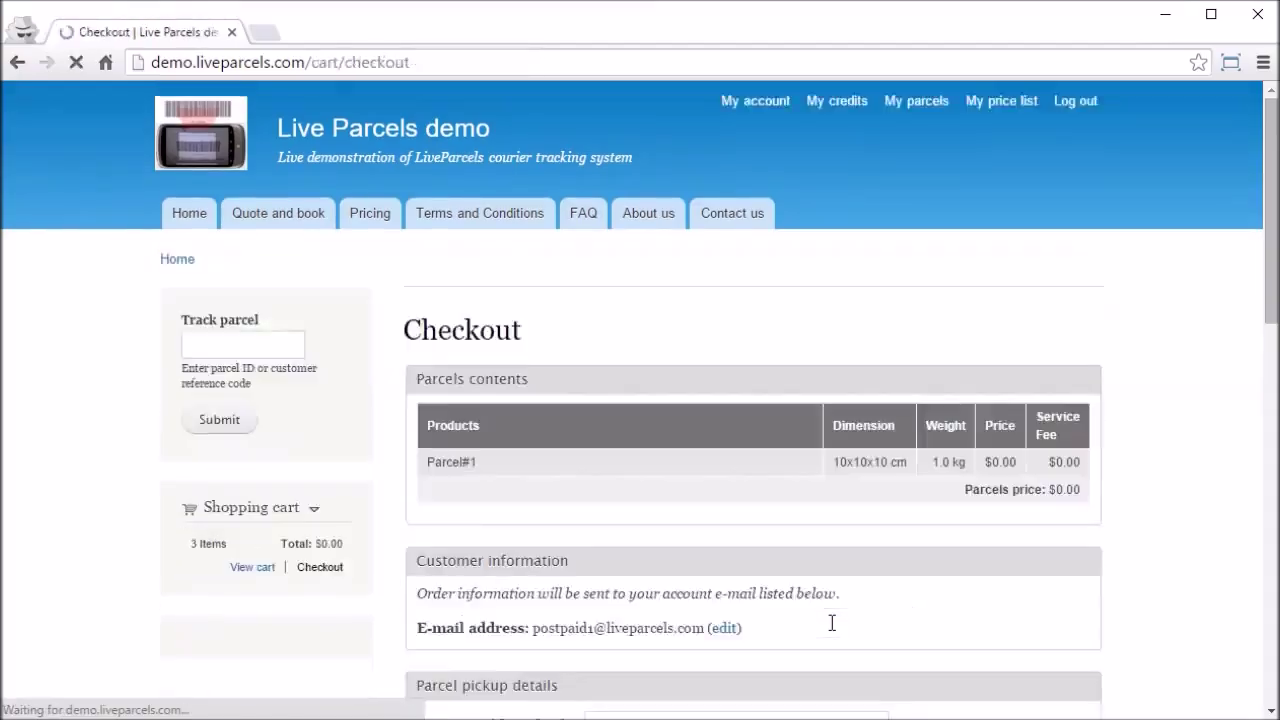
Step: Highlight the Parcel#1 row and its $0.00 price on the Checkout page
{"action": "left_click_drag", "start_coordinate": [428, 522], "coordinate": [1114, 521]}
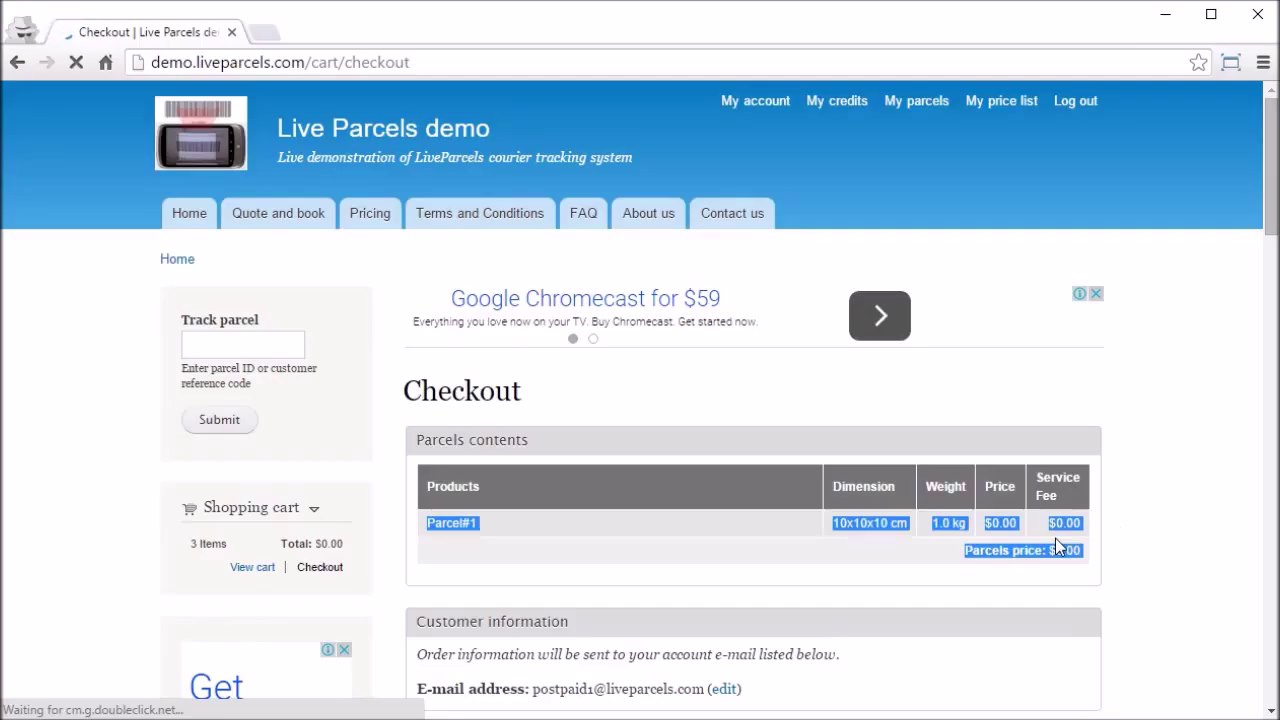
{"action": "left_click", "coordinate": [978, 555]}
{"action": "left_click_drag", "start_coordinate": [963, 550], "coordinate": [1086, 550]}
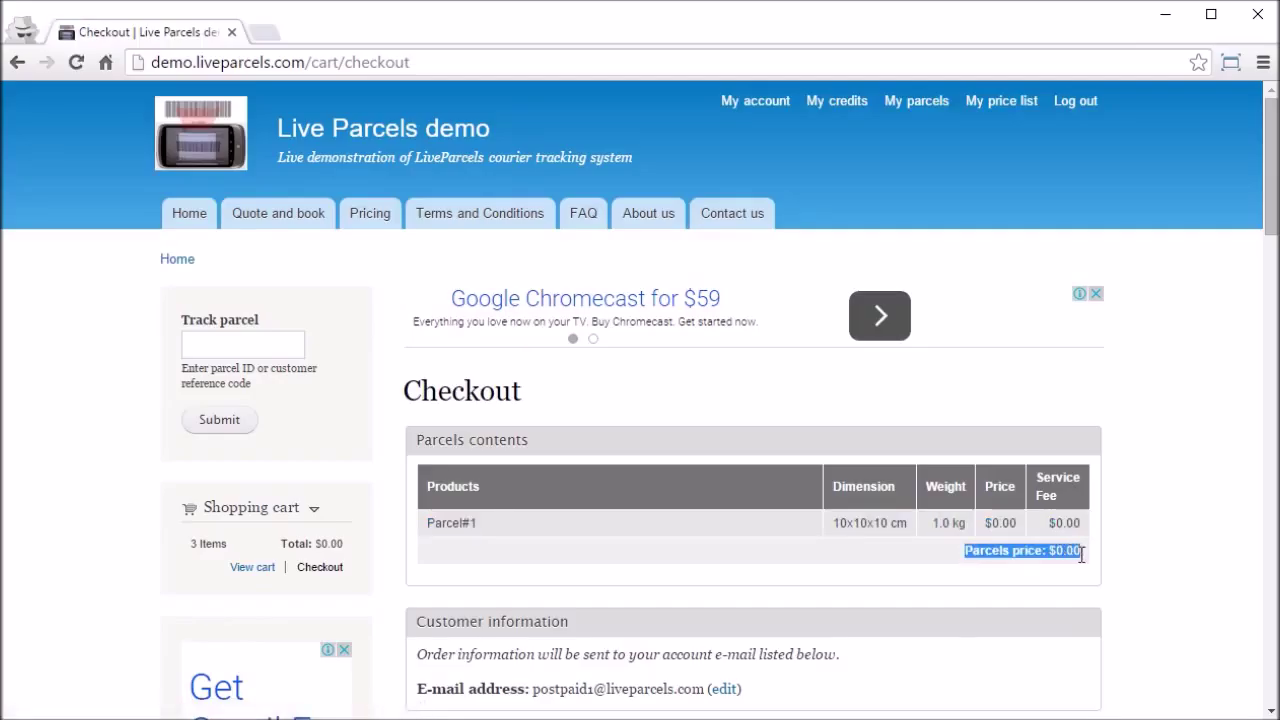
{"action": "left_click", "coordinate": [1181, 564]}
Step: Enter the sender's first and last name in the pickup details
{"action": "scroll", "coordinate": [749, 546], "scroll_direction": "down", "scroll_amount": 4}
{"action": "left_click", "coordinate": [711, 437]}
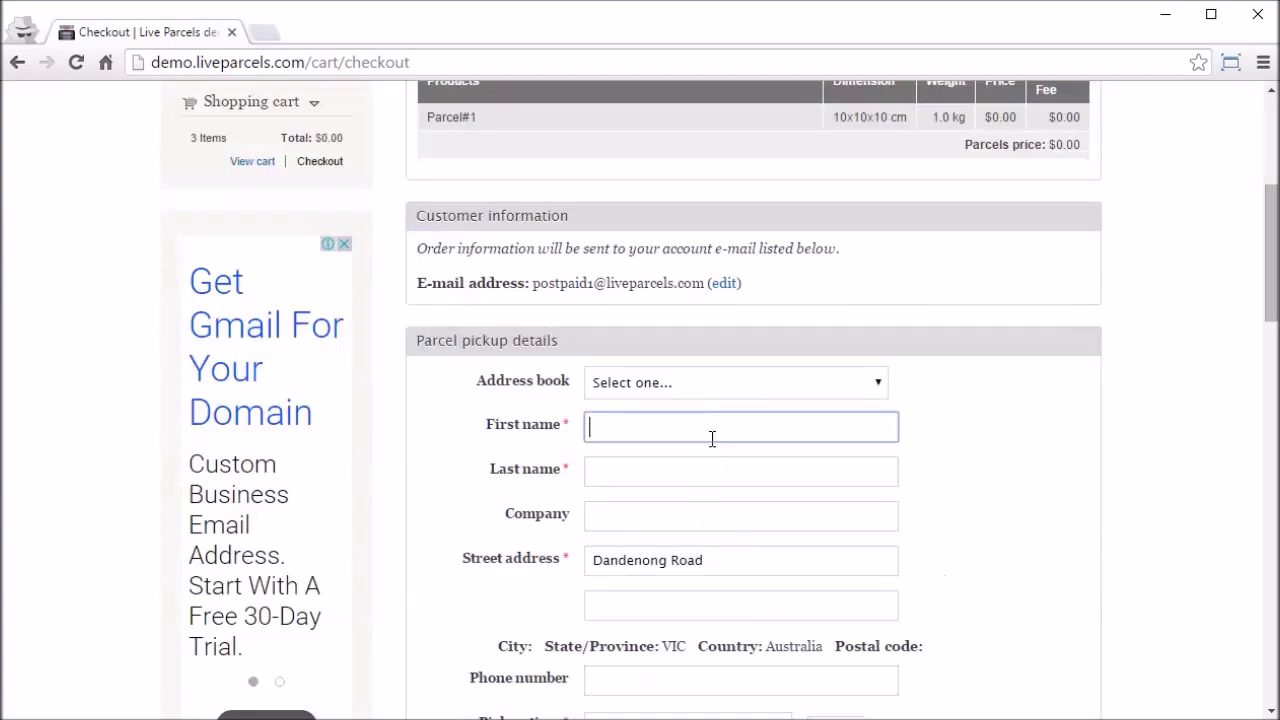
{"action": "key", "text": "Tab"}
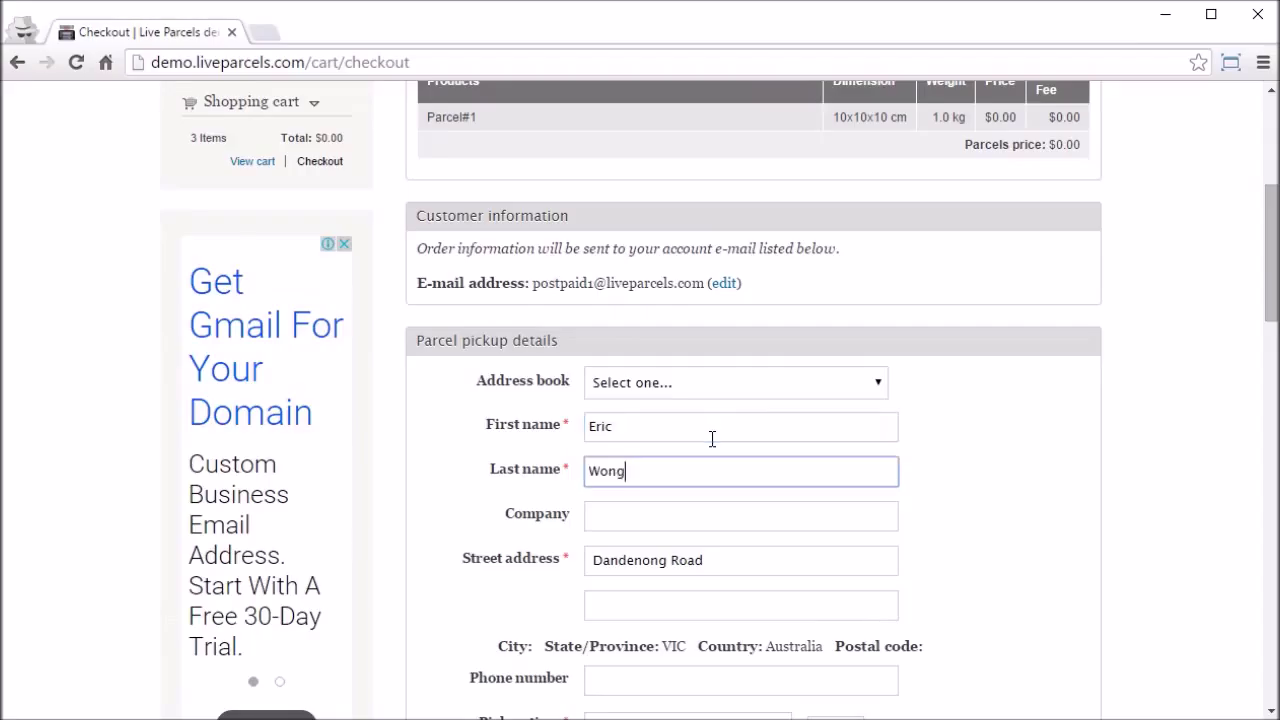
{"action": "left_click", "coordinate": [1058, 477]}
Step: Enter the recipient's first and last name in the delivery details
{"action": "scroll", "coordinate": [1060, 479], "scroll_direction": "down", "scroll_amount": 3}
{"action": "scroll", "coordinate": [1060, 479], "scroll_direction": "down", "scroll_amount": 3}
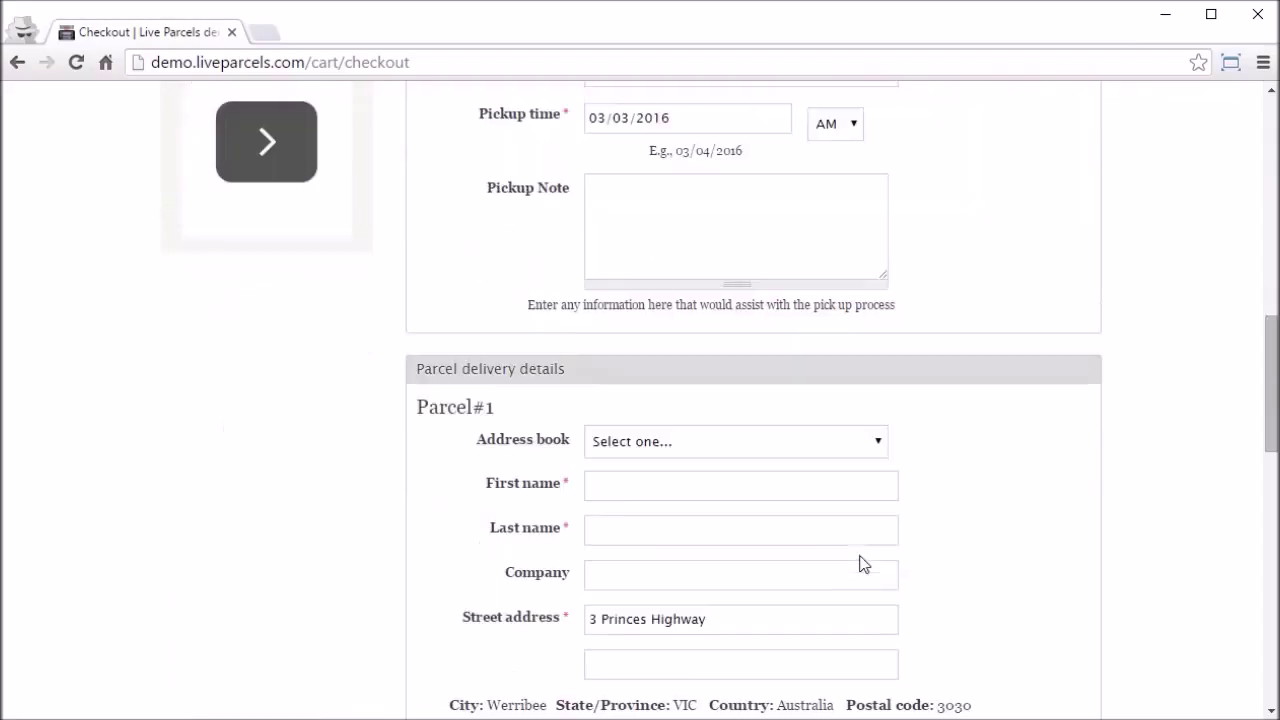
{"action": "left_click", "coordinate": [643, 484]}
{"action": "key", "text": "Tab"}
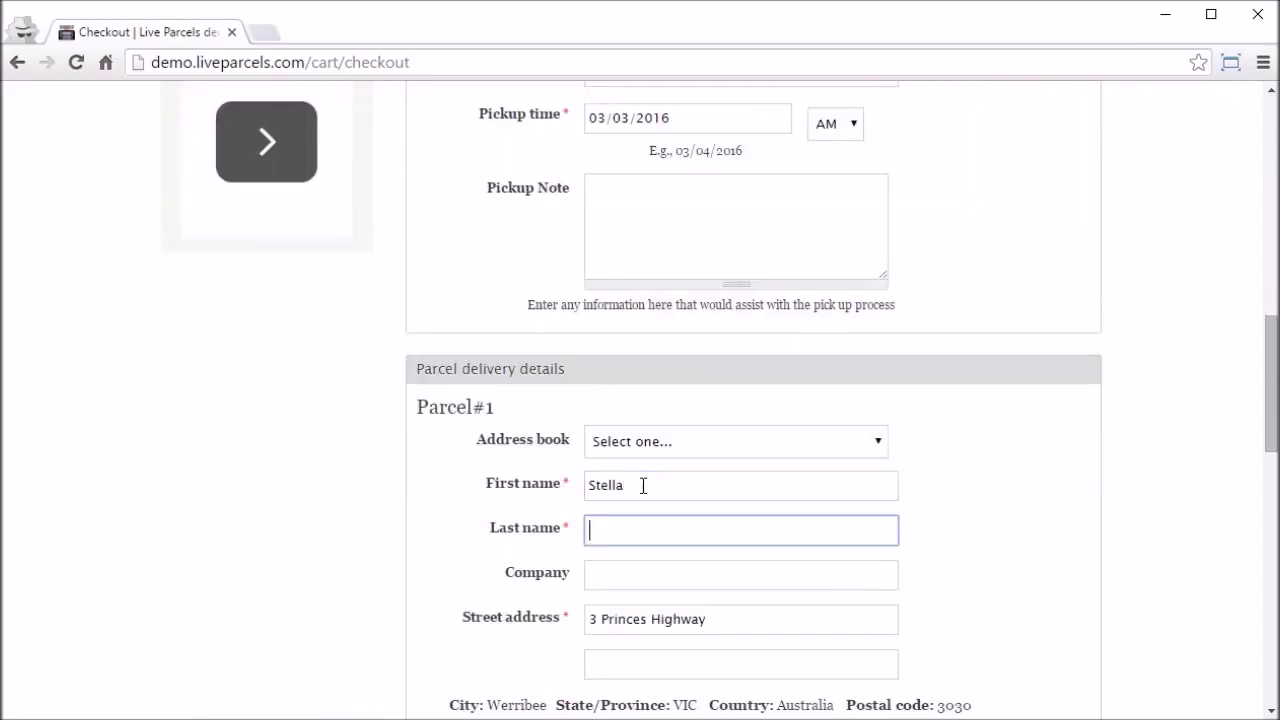
{"action": "left_click", "coordinate": [1120, 532]}
Step: Highlight the $0.00 order total and the no-payment-required note
{"action": "scroll", "coordinate": [1122, 532], "scroll_direction": "down", "scroll_amount": 7}
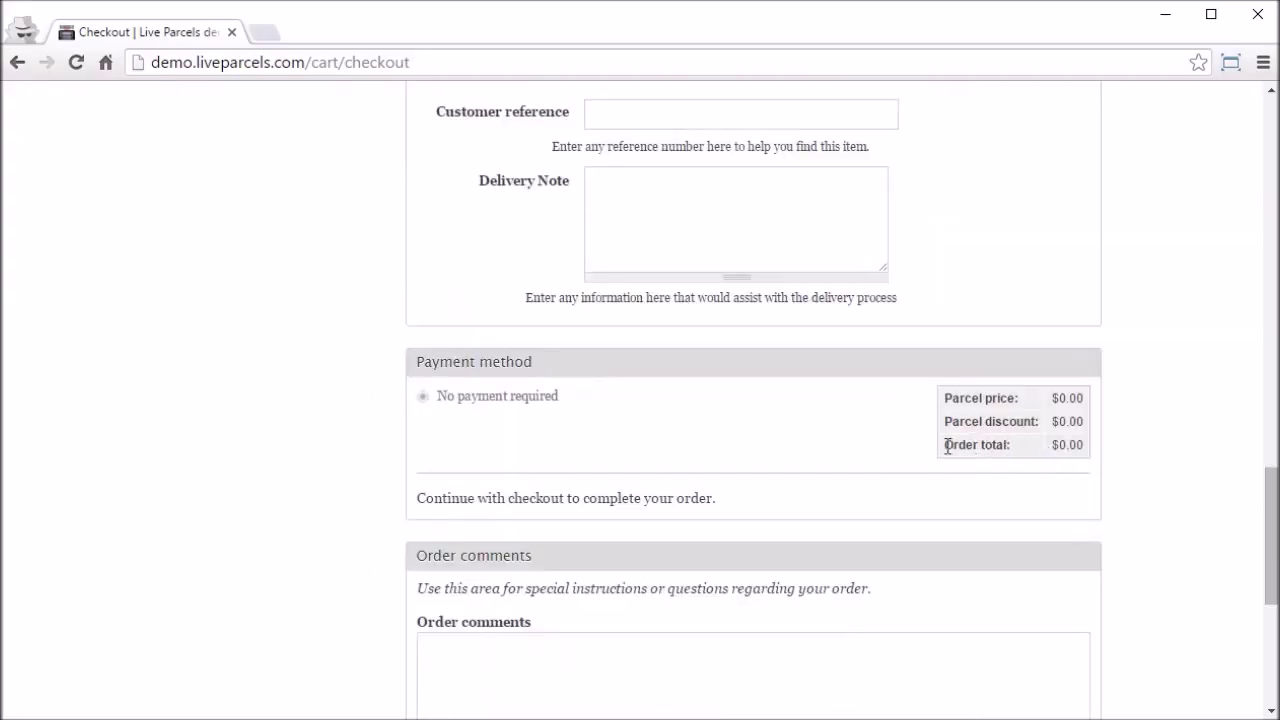
{"action": "left_click_drag", "start_coordinate": [944, 445], "coordinate": [1087, 447]}
{"action": "left_click", "coordinate": [423, 443]}
{"action": "left_click_drag", "start_coordinate": [438, 396], "coordinate": [581, 394]}
{"action": "left_click", "coordinate": [594, 403]}
{"action": "left_click_drag", "start_coordinate": [1272, 537], "coordinate": [1272, 622]}
Step: Accept the terms and conditions, review the order and submit it
{"action": "left_click", "coordinate": [423, 474]}
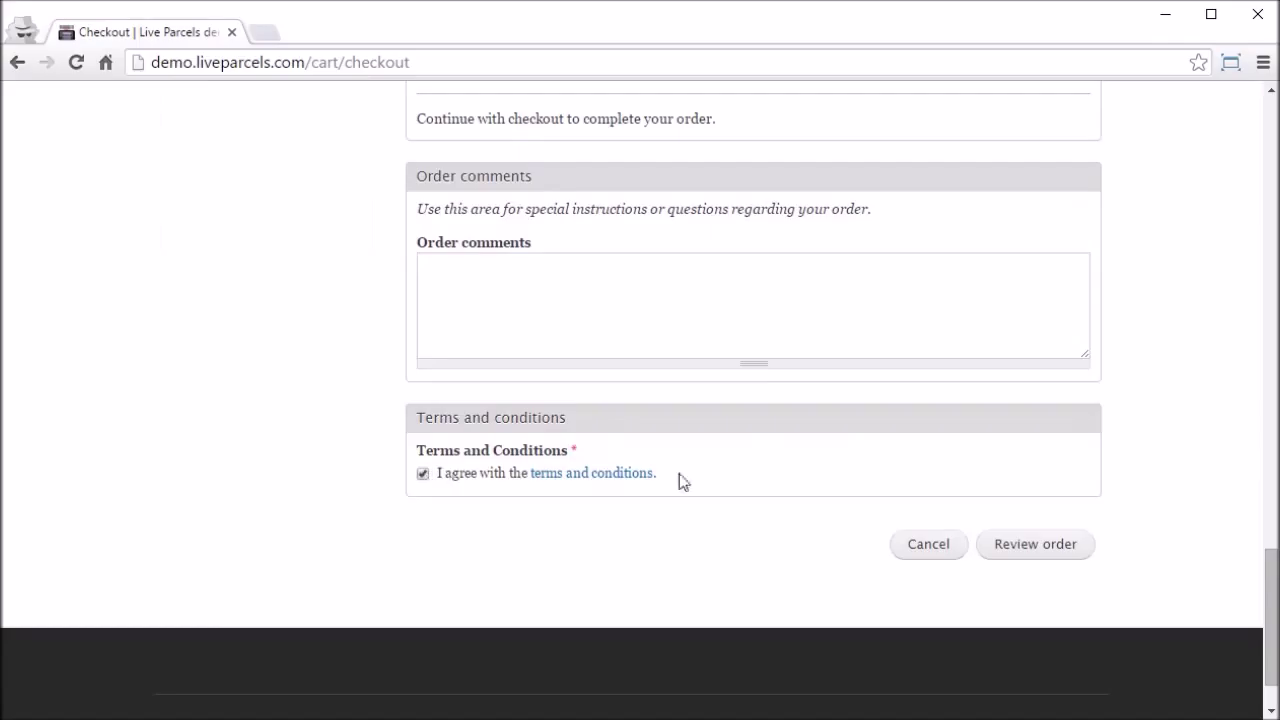
{"action": "left_click", "coordinate": [1049, 547]}
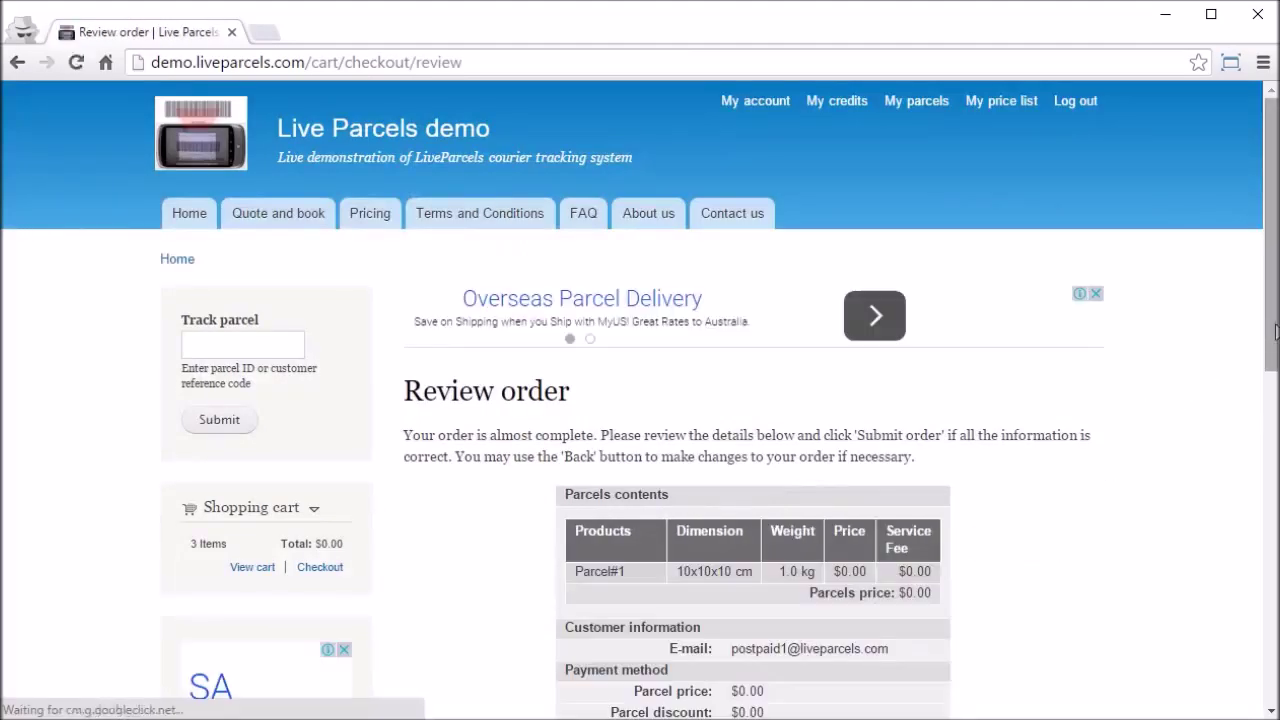
{"action": "left_click_drag", "start_coordinate": [1275, 330], "coordinate": [1275, 417]}
{"action": "left_click", "coordinate": [903, 597]}
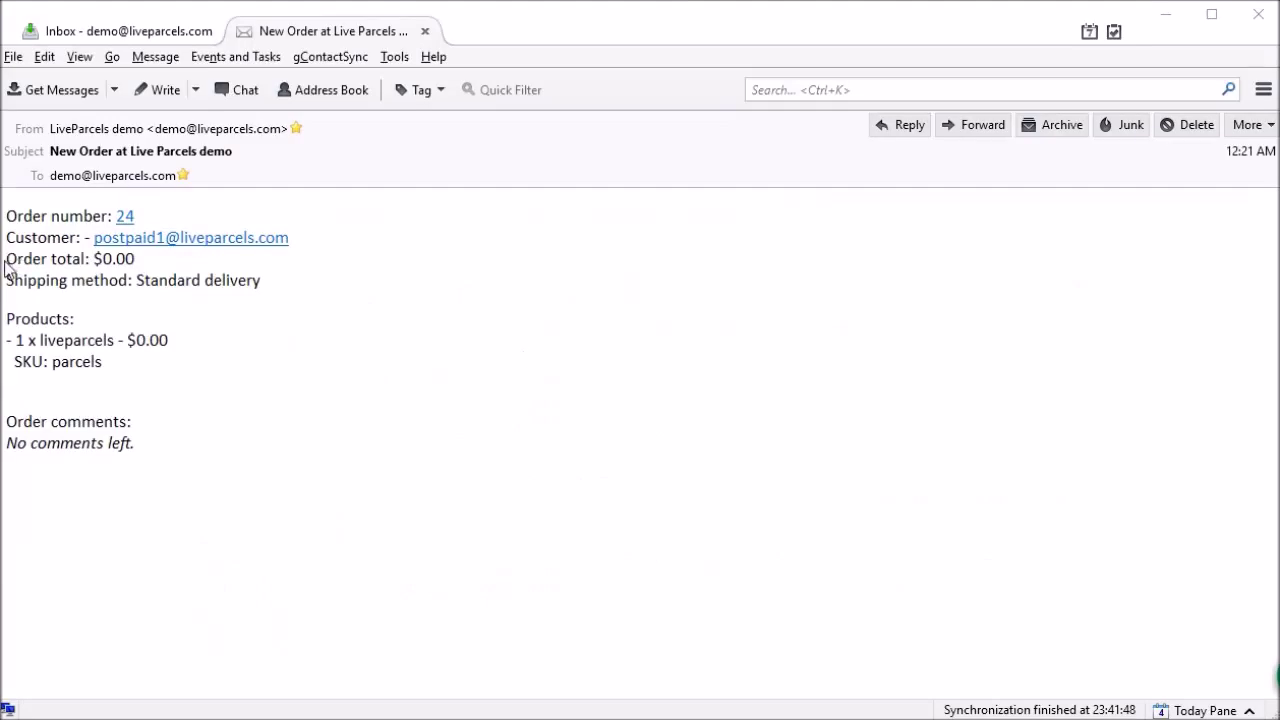
Step: Highlight the $0.00 order total in the New Order at Live Parcels demo email
{"action": "left_click_drag", "start_coordinate": [6, 260], "coordinate": [159, 263]}
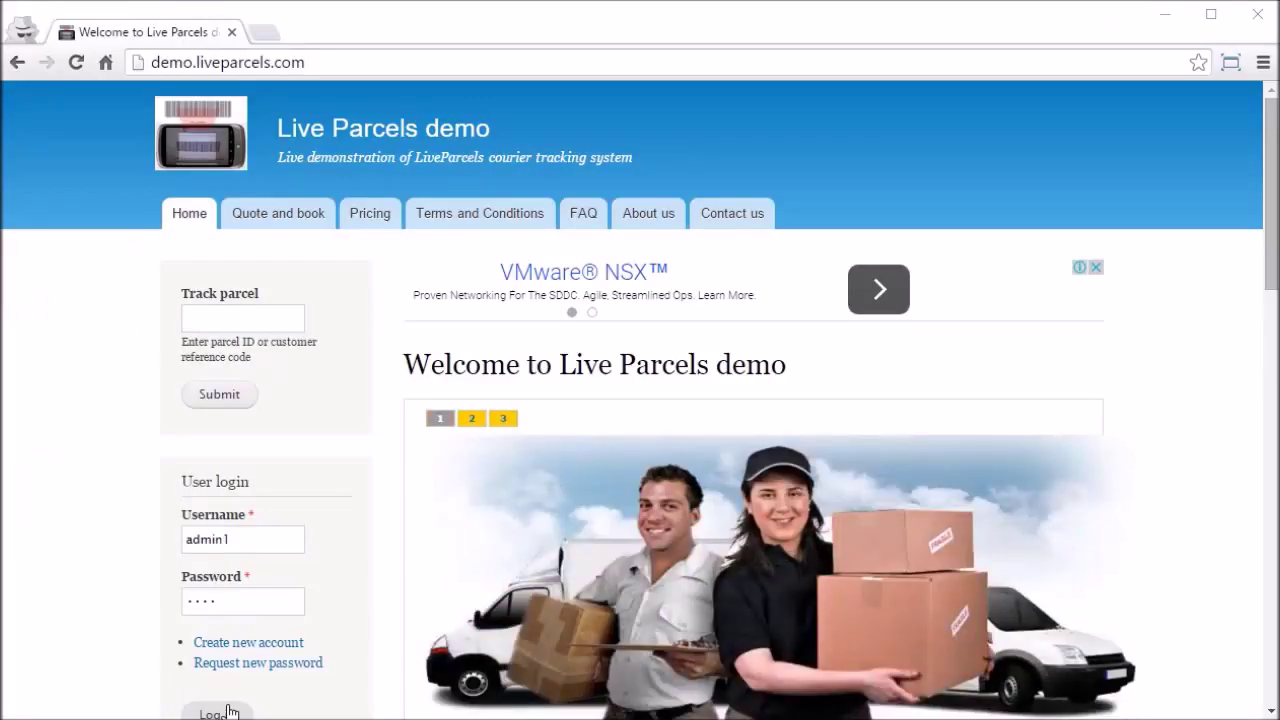
Step: Log in as admin and open the new order's parcel from Price undefined orders
{"action": "left_click", "coordinate": [229, 711]}
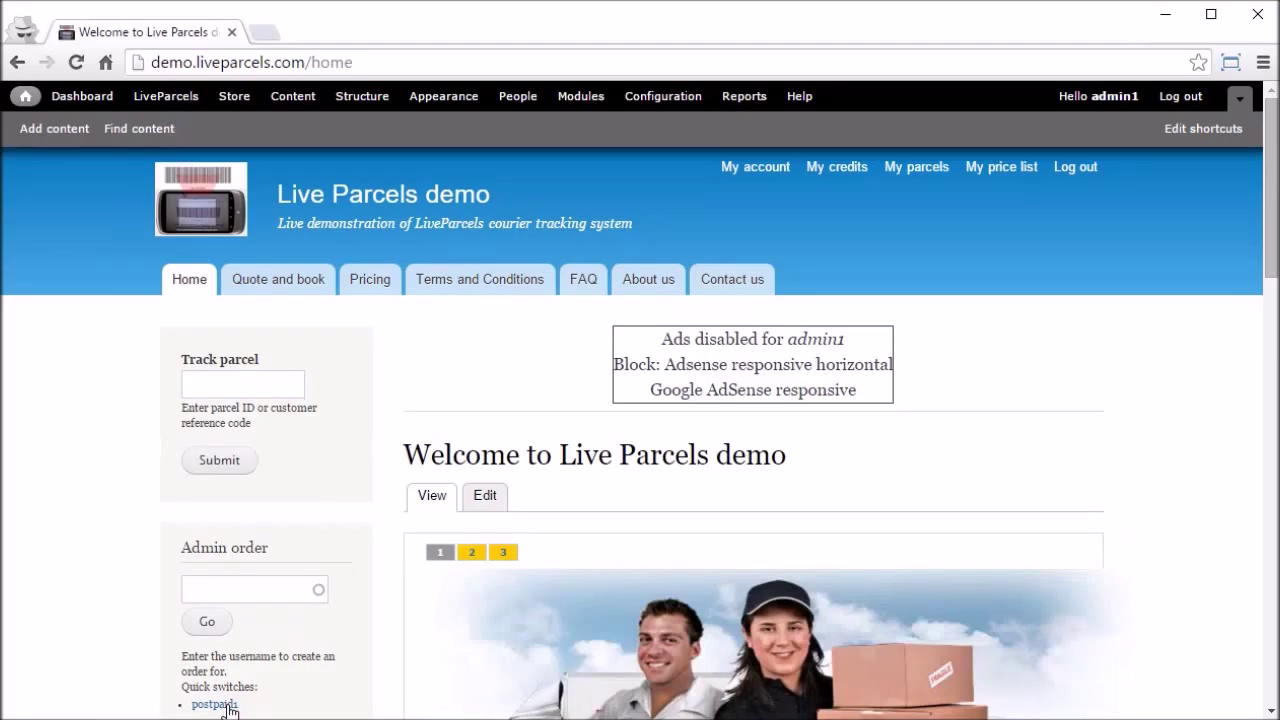
{"action": "left_click", "coordinate": [183, 101]}
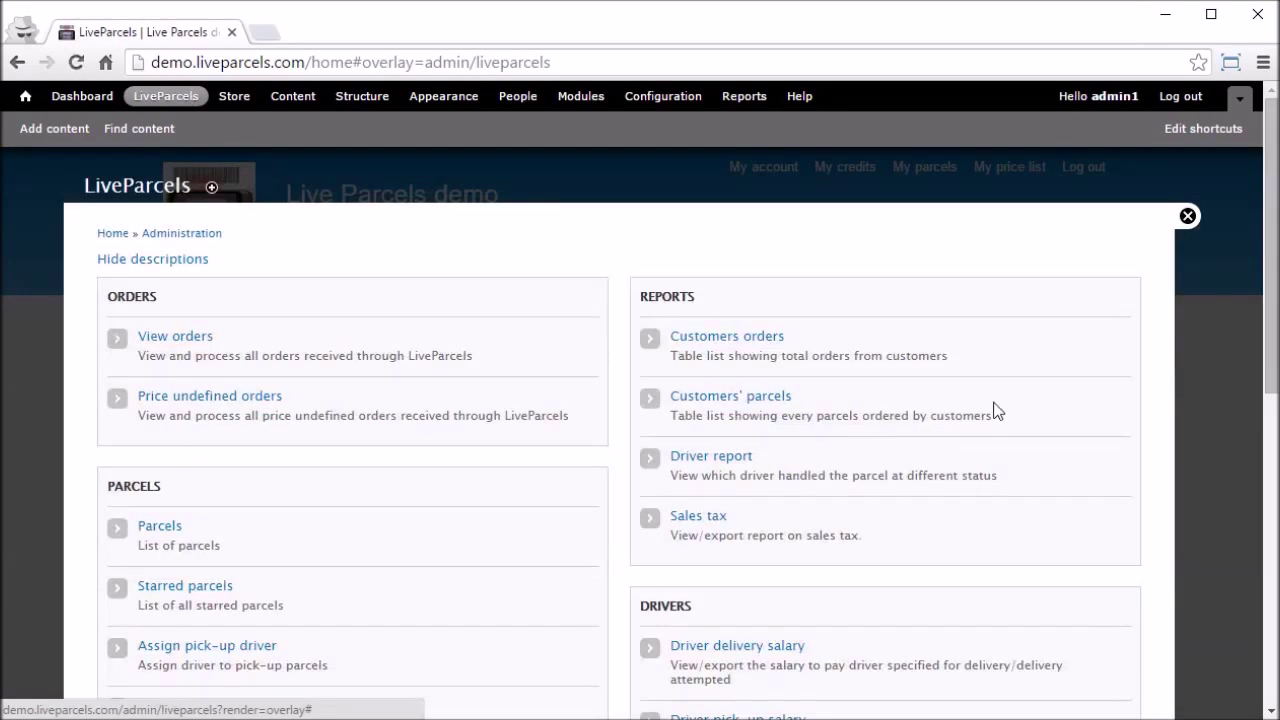
{"action": "left_click", "coordinate": [204, 397]}
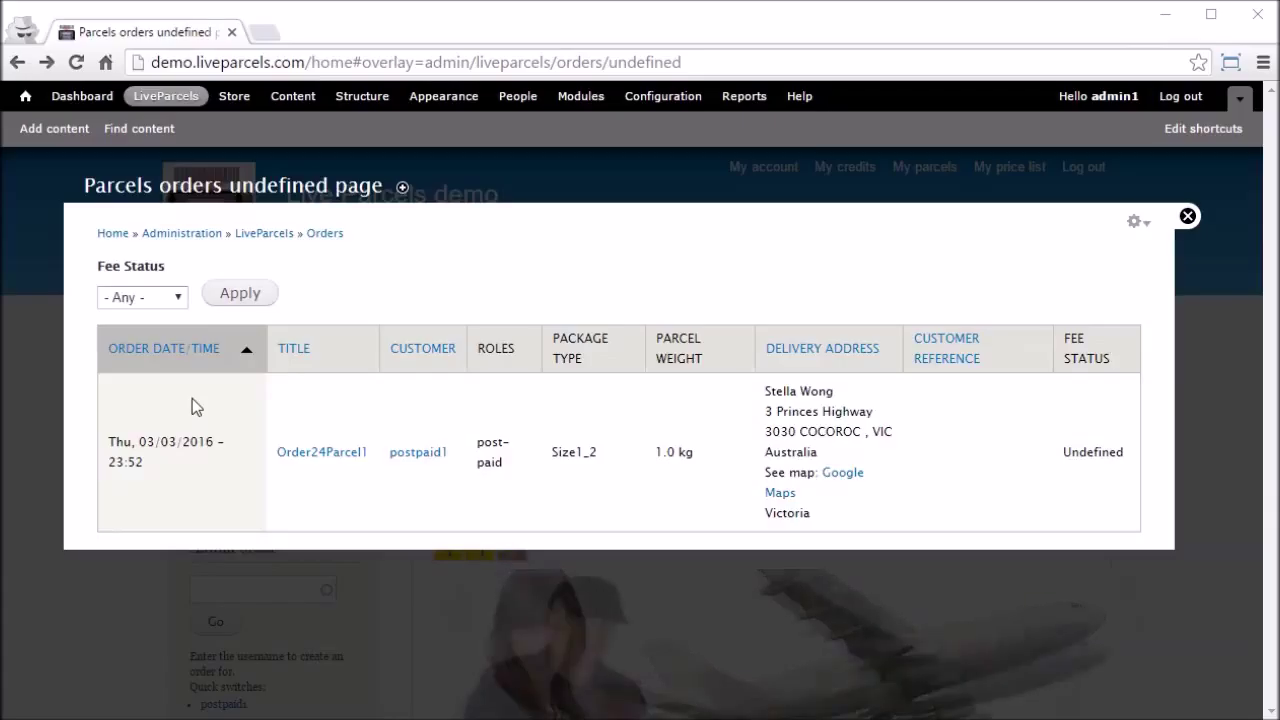
{"action": "left_click", "coordinate": [332, 456]}
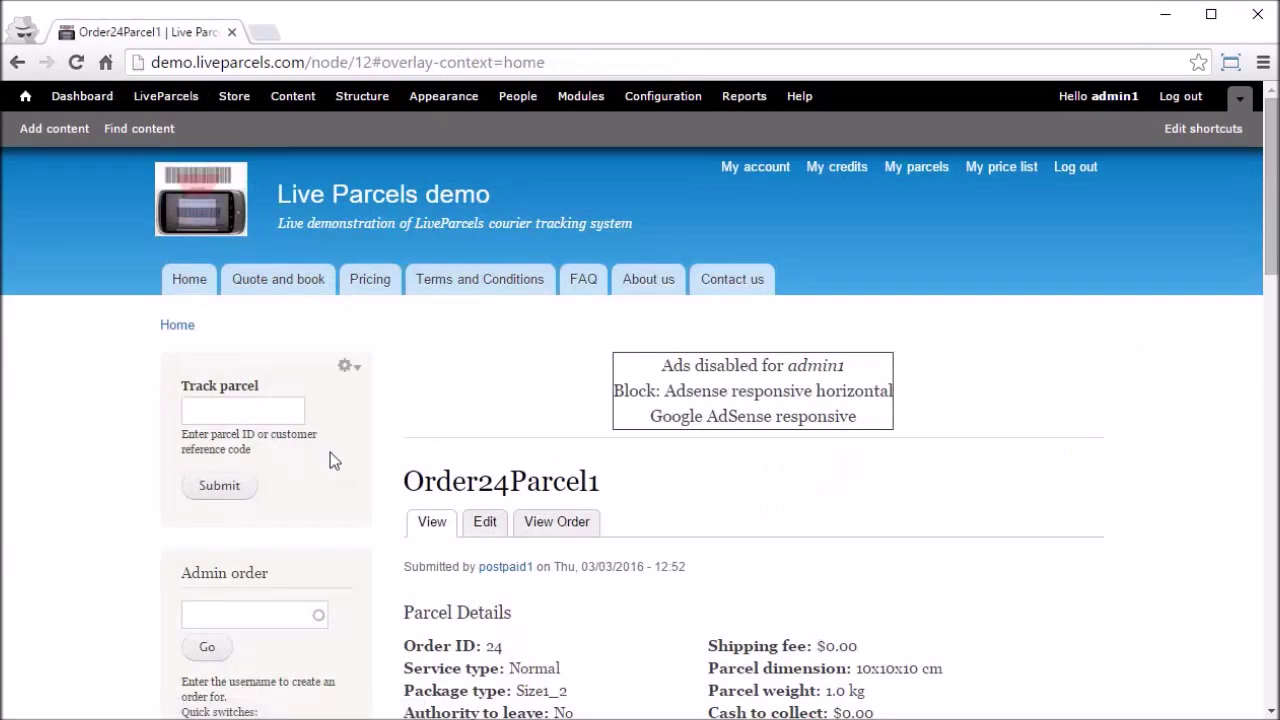
Step: Review Order24Parcel1's pickup and delivery addresses and its $0.00 shipping fee
{"action": "scroll", "coordinate": [330, 455], "scroll_direction": "down", "scroll_amount": 3}
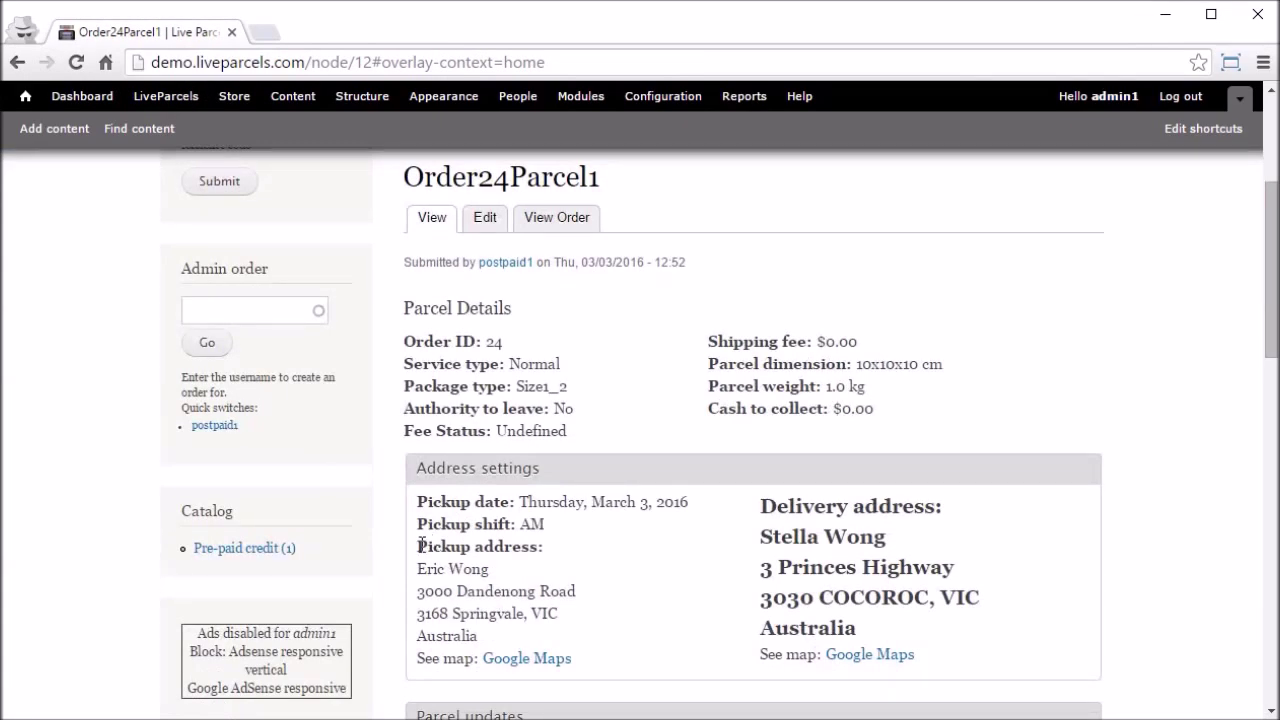
{"action": "left_click_drag", "start_coordinate": [418, 545], "coordinate": [601, 643]}
{"action": "left_click_drag", "start_coordinate": [762, 505], "coordinate": [1006, 646]}
{"action": "left_click", "coordinate": [1010, 648]}
{"action": "left_click_drag", "start_coordinate": [706, 341], "coordinate": [893, 338]}
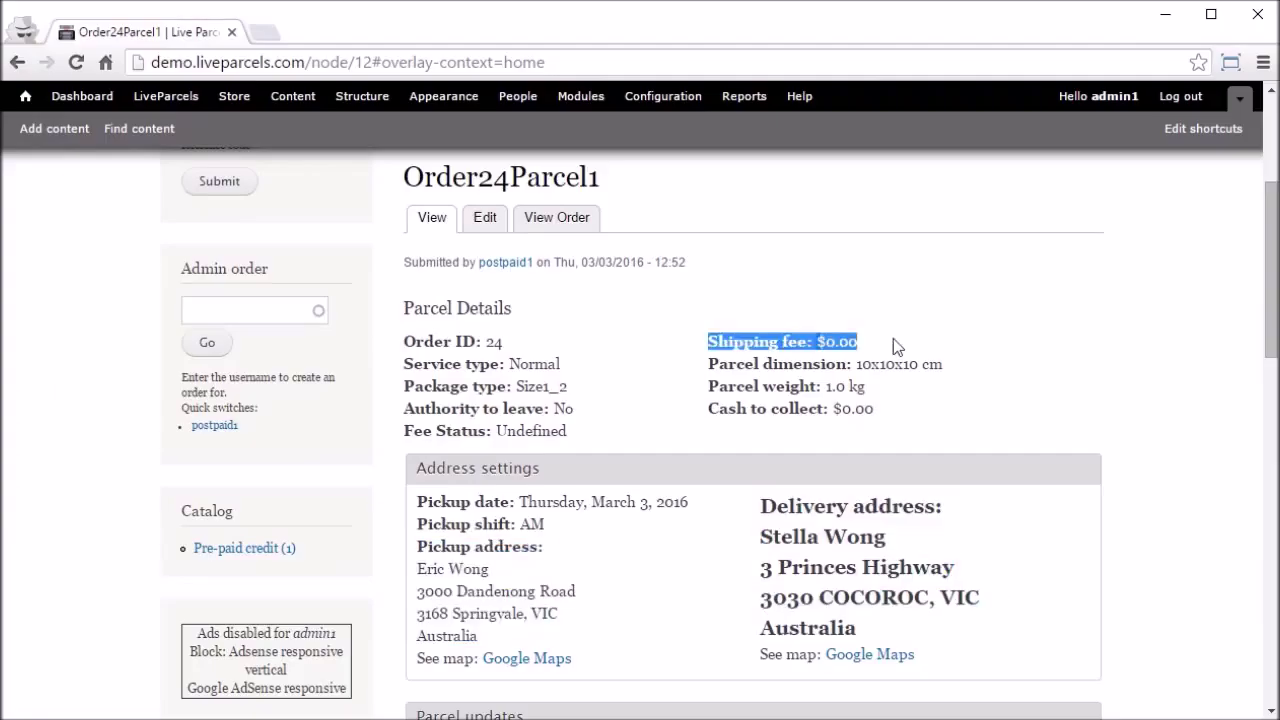
{"action": "left_click", "coordinate": [695, 337]}
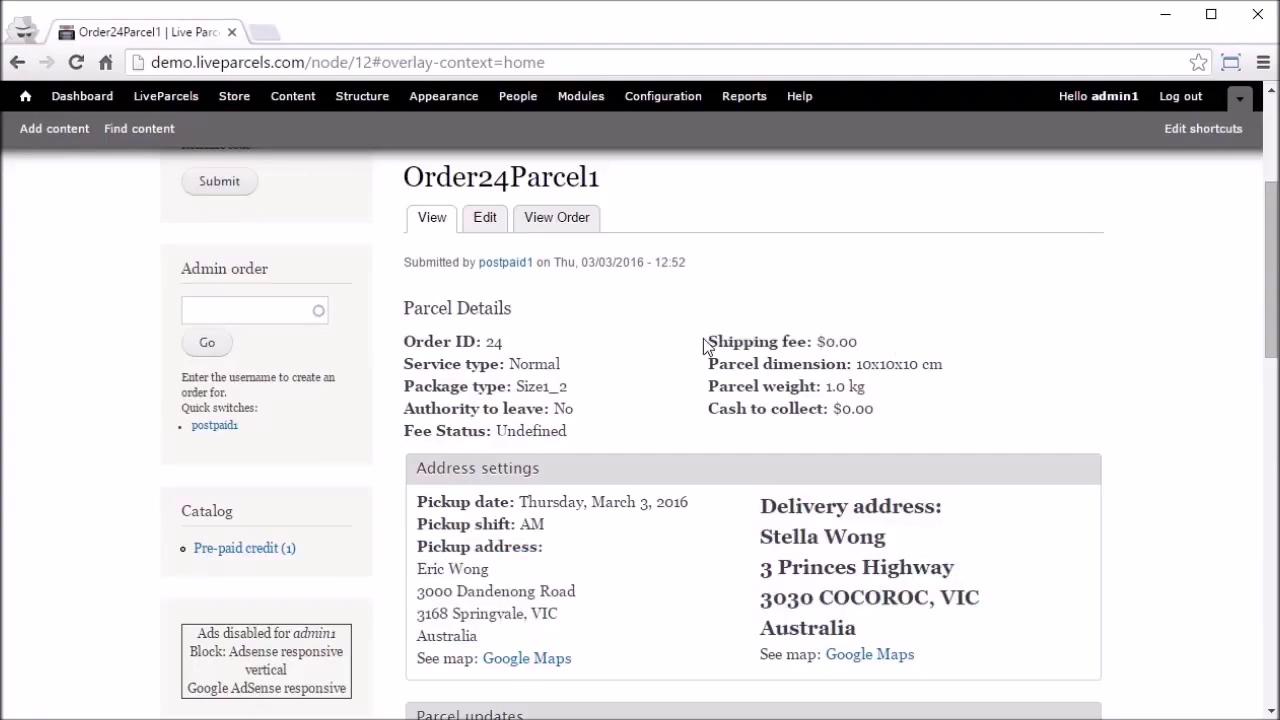
{"action": "left_click_drag", "start_coordinate": [705, 341], "coordinate": [967, 339]}
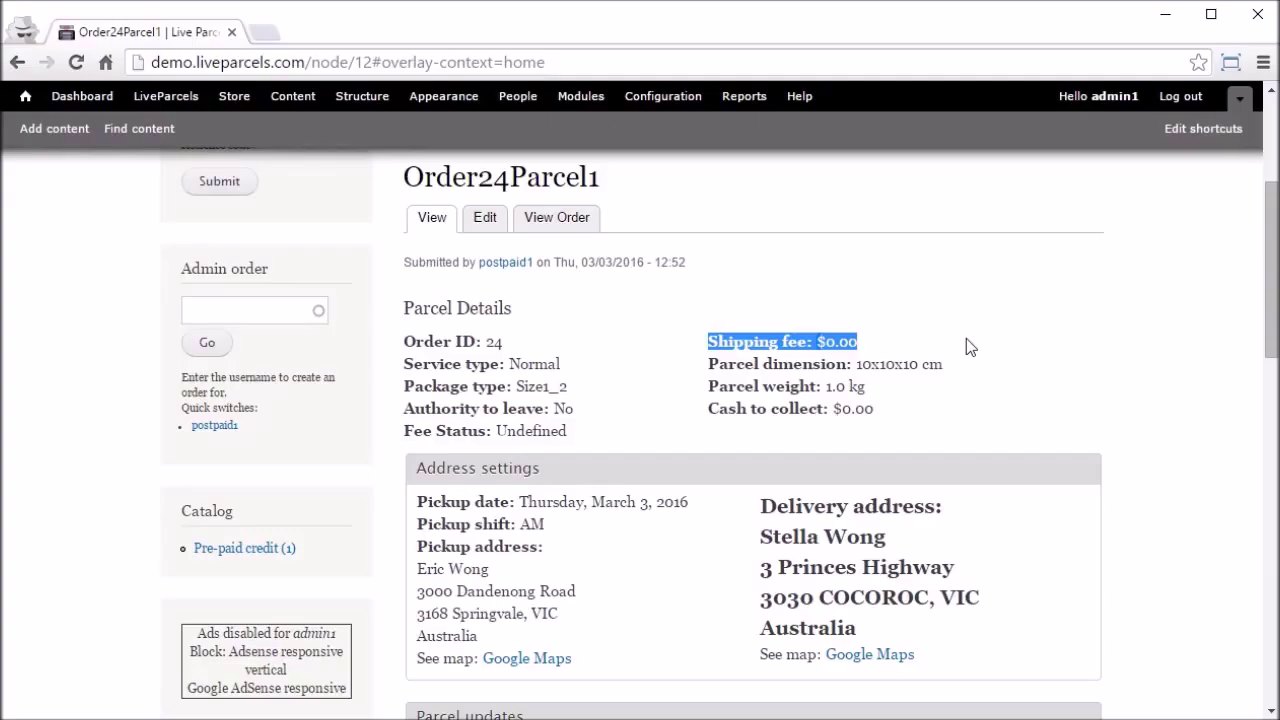
{"action": "left_click", "coordinate": [966, 341]}
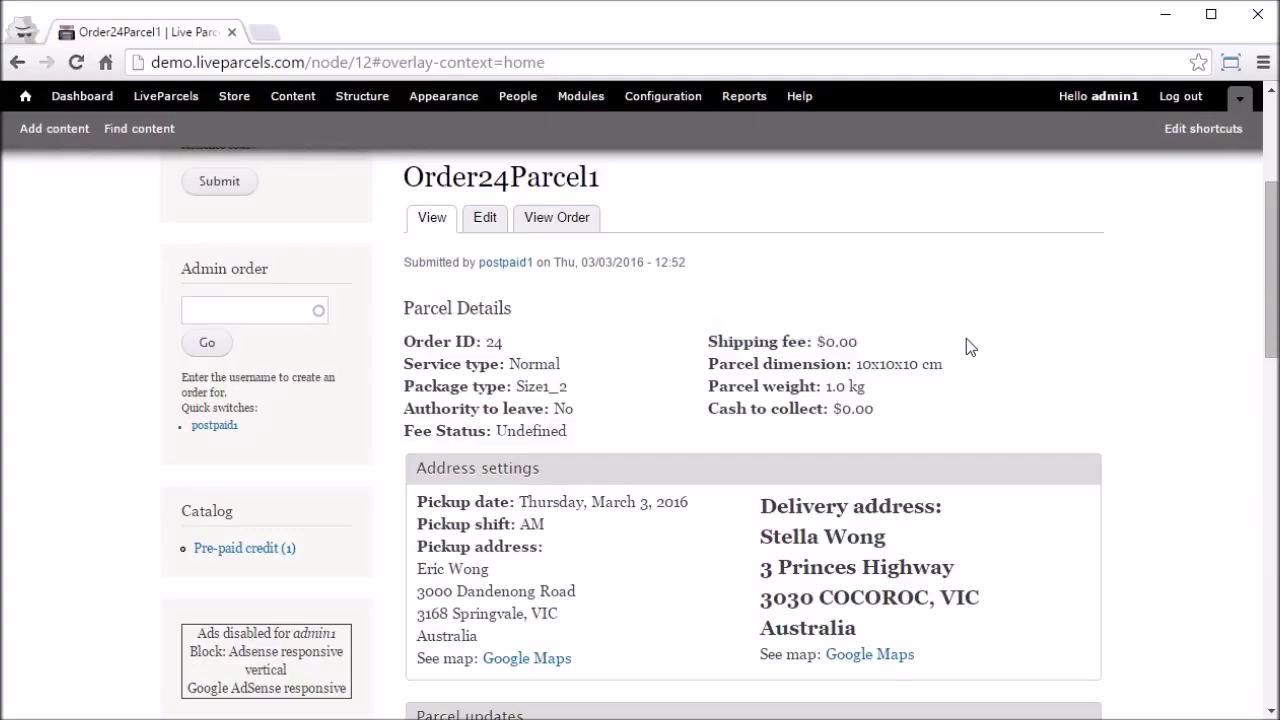
Step: Change Order24Parcel1's shipping fee from 0.00 to 100 in the edit form and save
{"action": "left_click", "coordinate": [487, 217]}
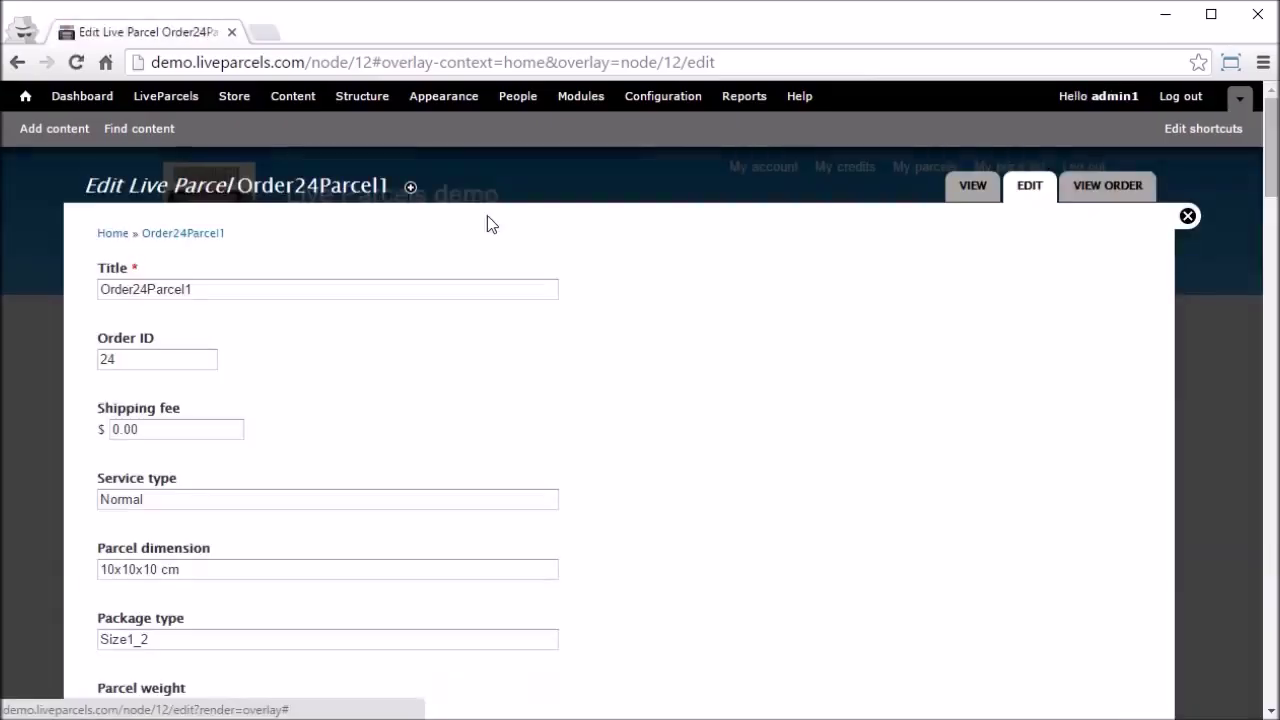
{"action": "left_click_drag", "start_coordinate": [166, 432], "coordinate": [40, 437]}
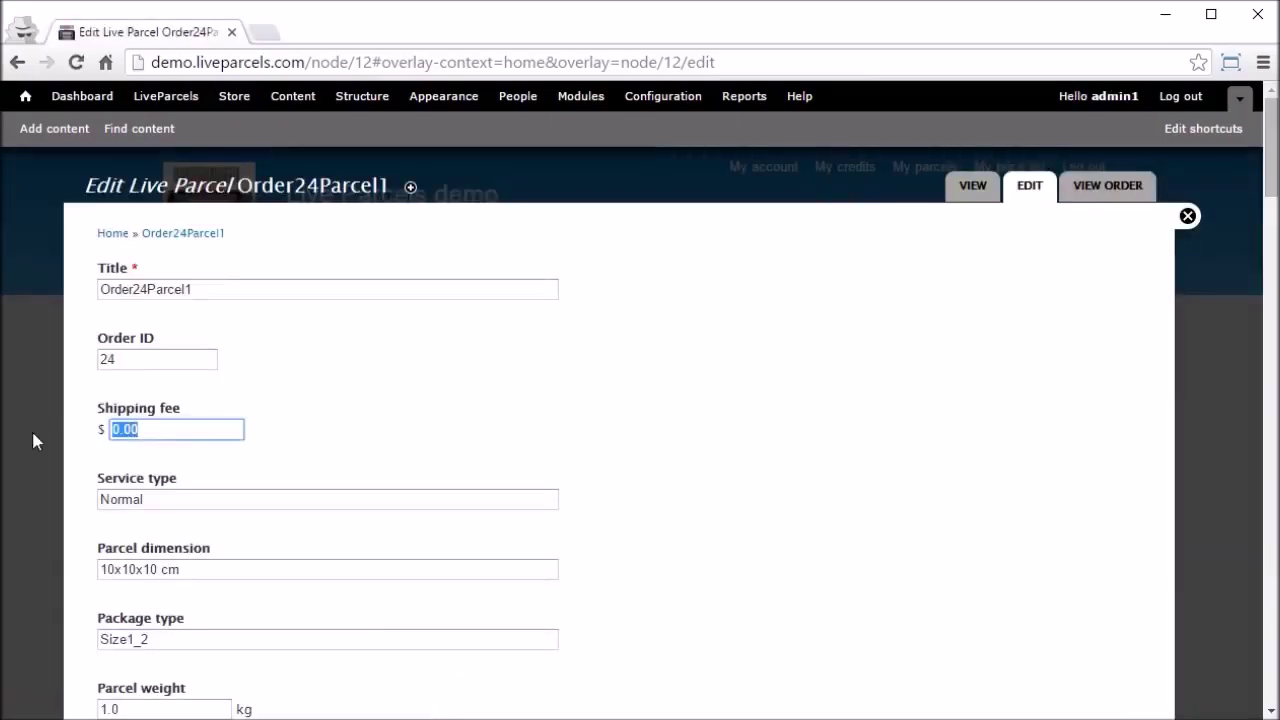
{"action": "type", "text": "100"}
{"action": "left_click", "coordinate": [660, 470]}
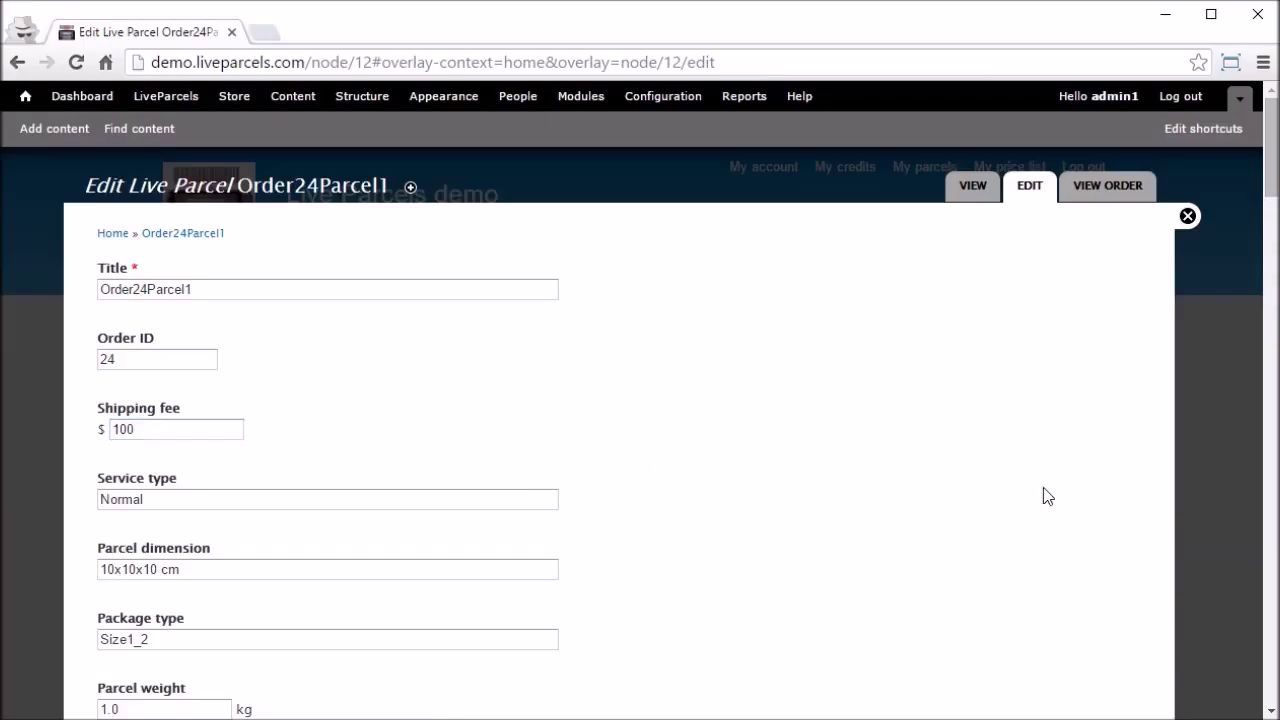
{"action": "key", "text": "Tab"}
{"action": "scroll", "coordinate": [1047, 496], "scroll_direction": "down", "scroll_amount": 5}
{"action": "scroll", "coordinate": [1045, 488], "scroll_direction": "down", "scroll_amount": 15}
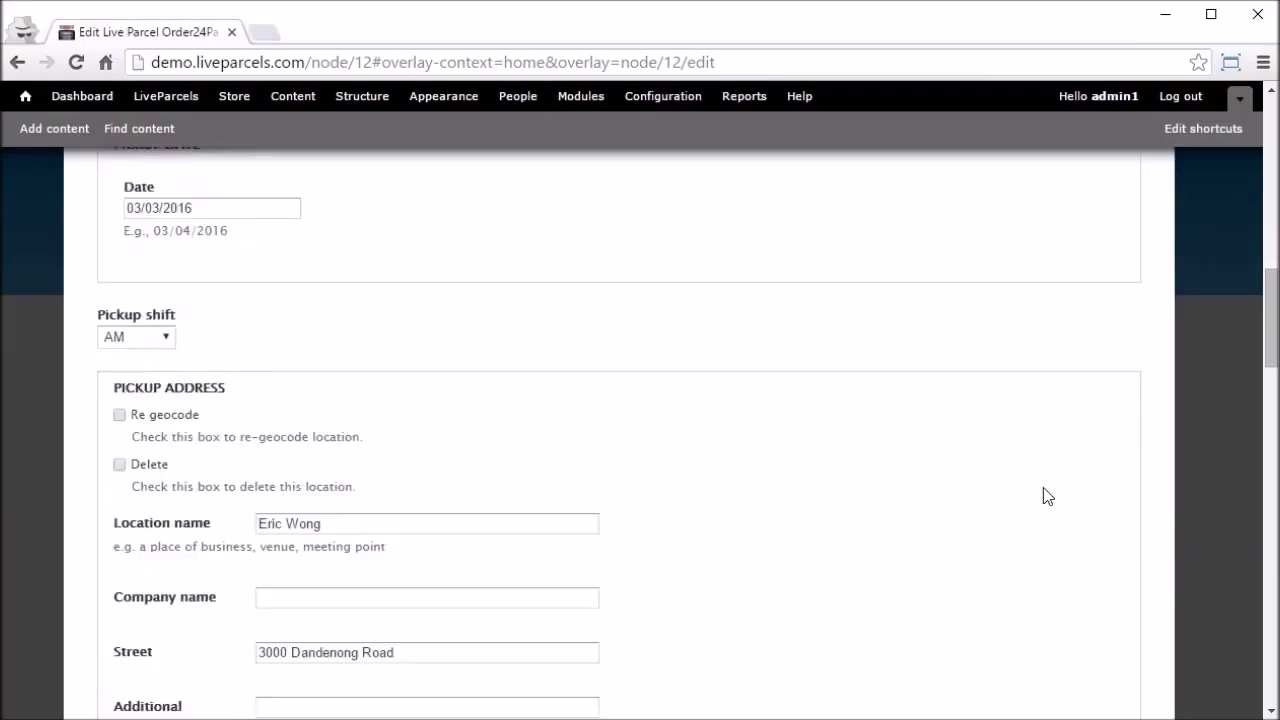
{"action": "scroll", "coordinate": [1043, 495], "scroll_direction": "down", "scroll_amount": 10}
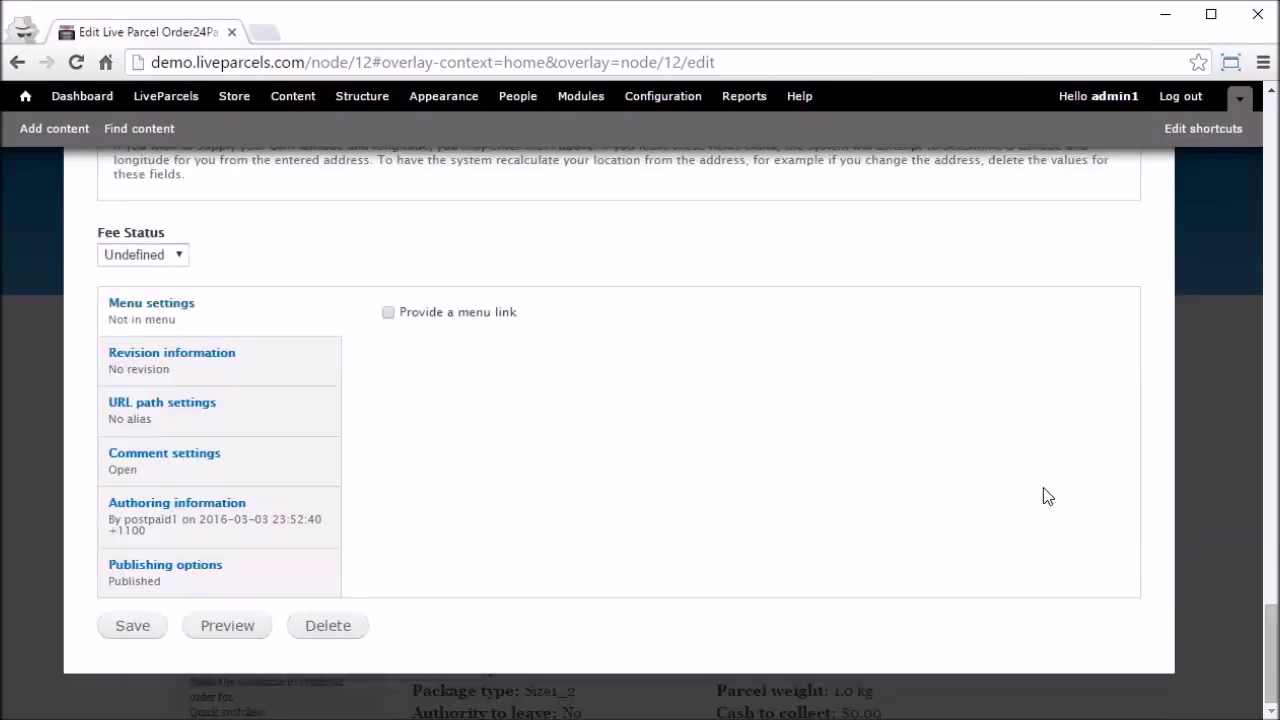
{"action": "left_click", "coordinate": [153, 632]}
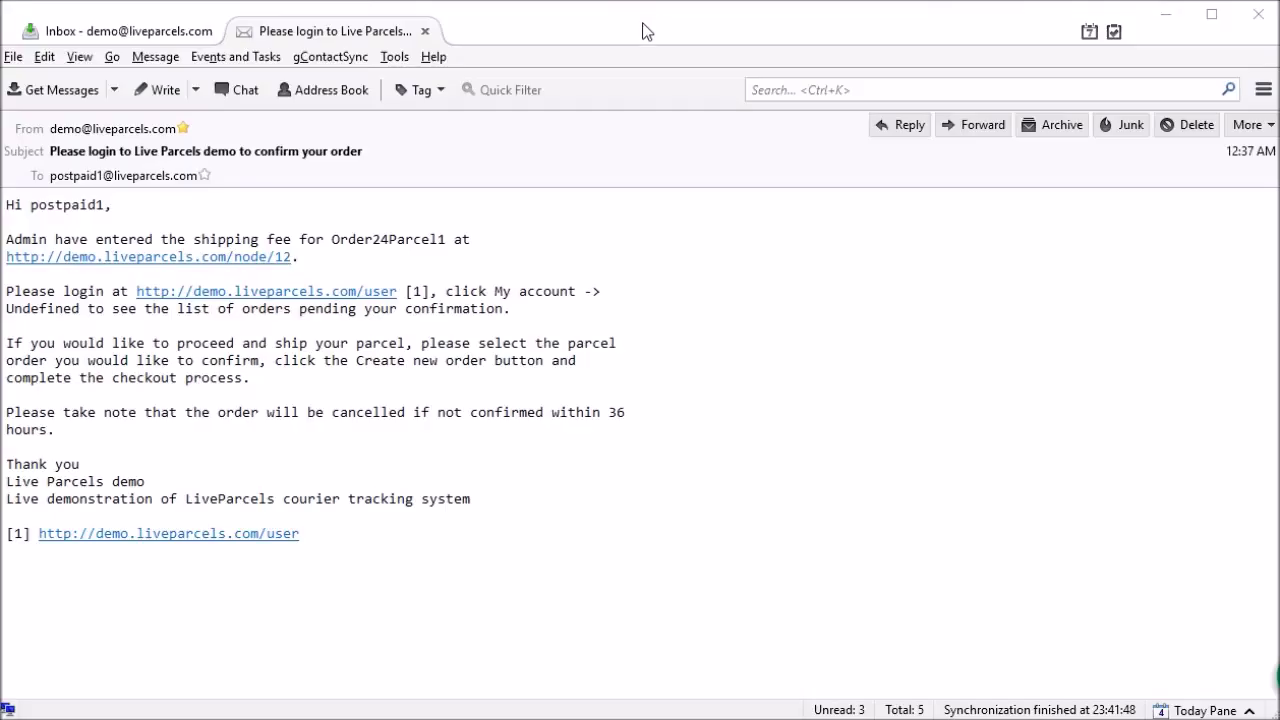
Step: Highlight the login instructions in the 'Please login to Live Parcels demo to confirm your order' email
{"action": "left_click_drag", "start_coordinate": [529, 314], "coordinate": [5, 291]}
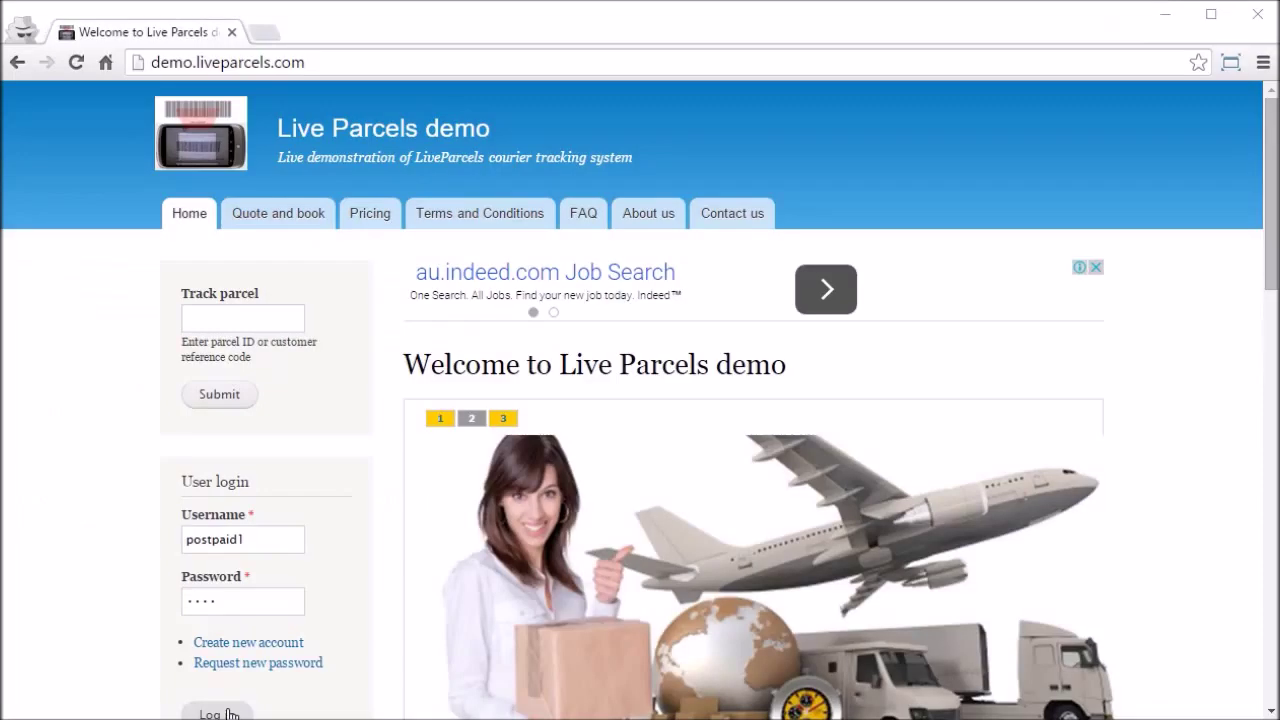
Step: Log in as the customer and view the Undefined tab listing Order24Parcel1 at 100.00
{"action": "left_click", "coordinate": [229, 714]}
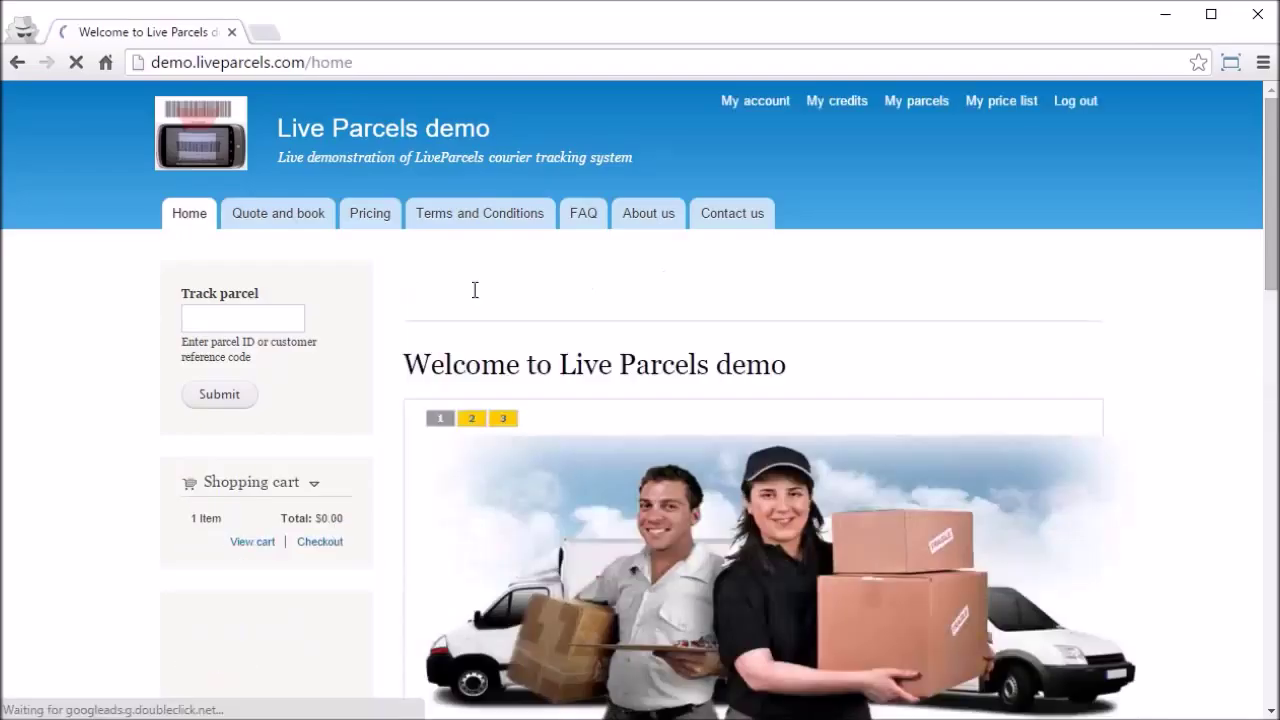
{"action": "left_click", "coordinate": [767, 104]}
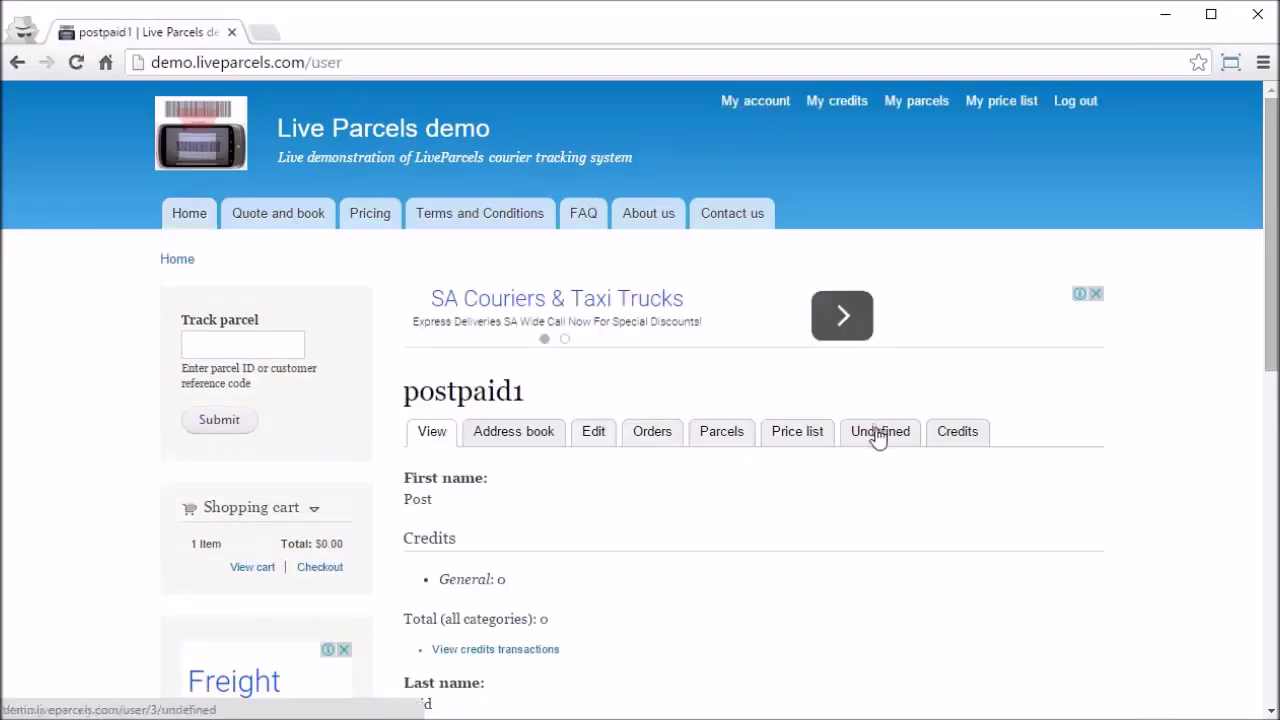
{"action": "left_click", "coordinate": [877, 436]}
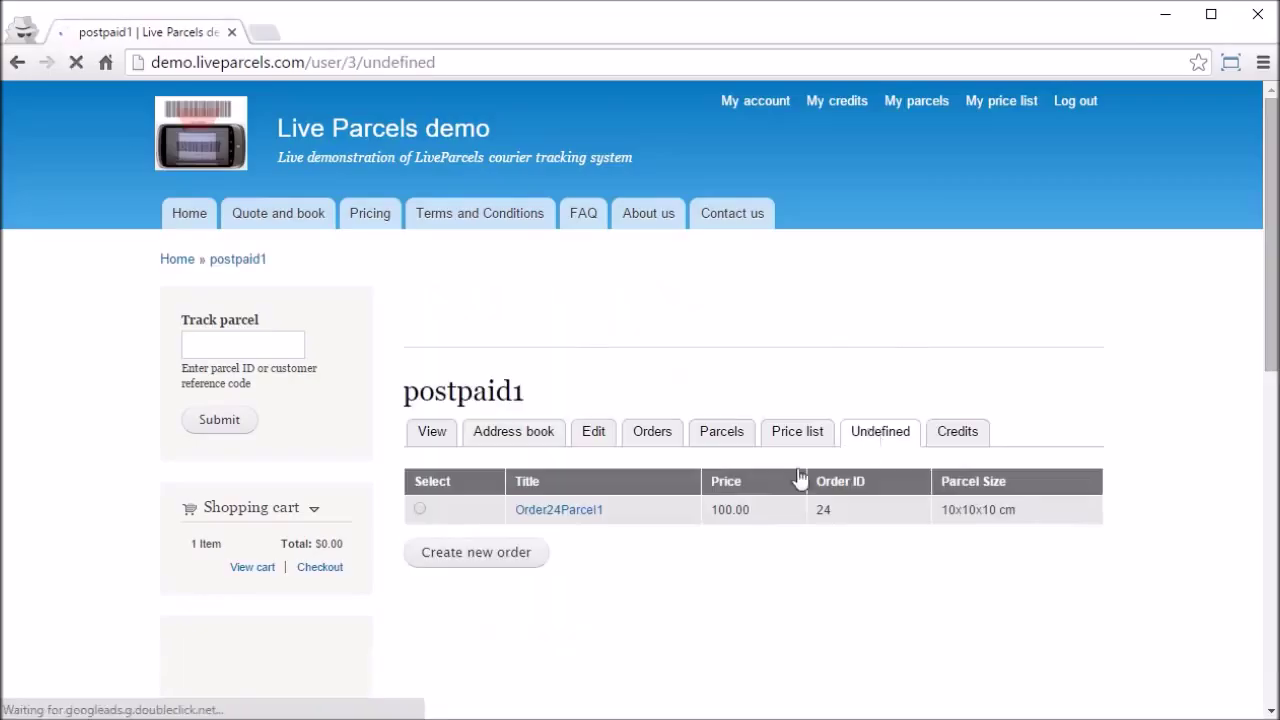
{"action": "left_click_drag", "start_coordinate": [766, 501], "coordinate": [716, 512]}
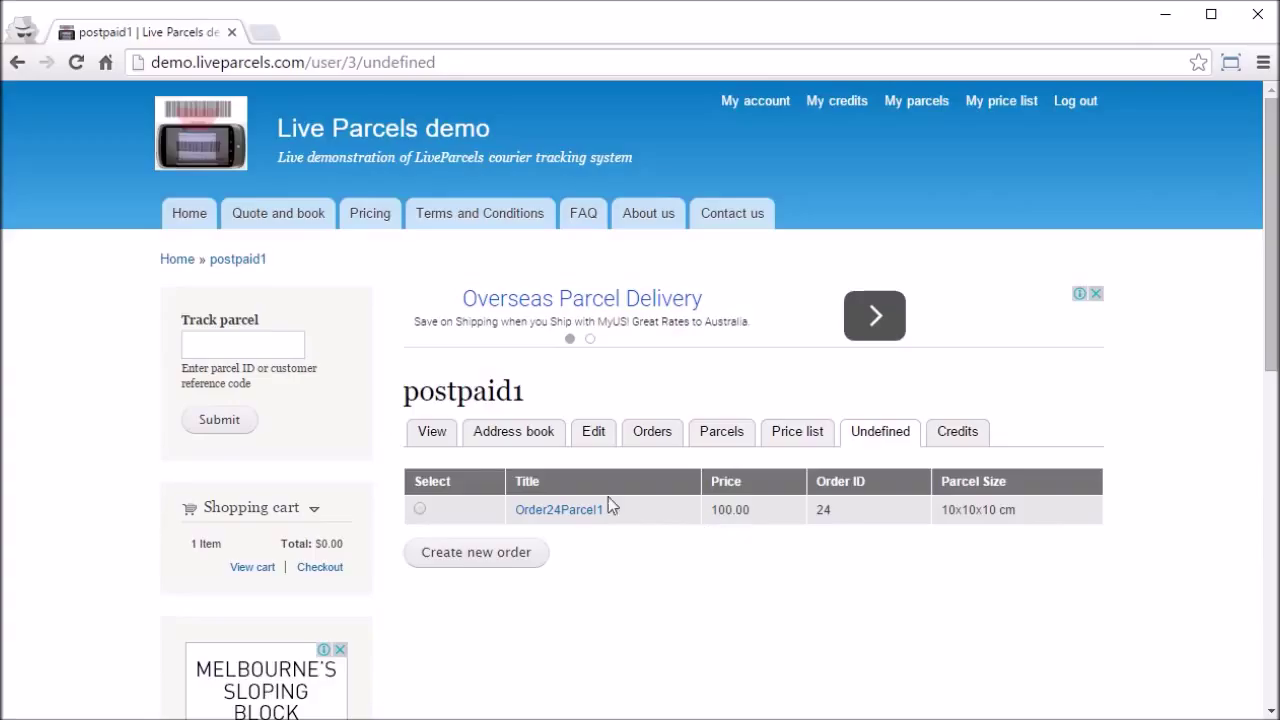
Step: Create a new order from Order24Parcel1, accept the terms and request a review
{"action": "left_click", "coordinate": [420, 510]}
{"action": "left_click", "coordinate": [490, 558]}
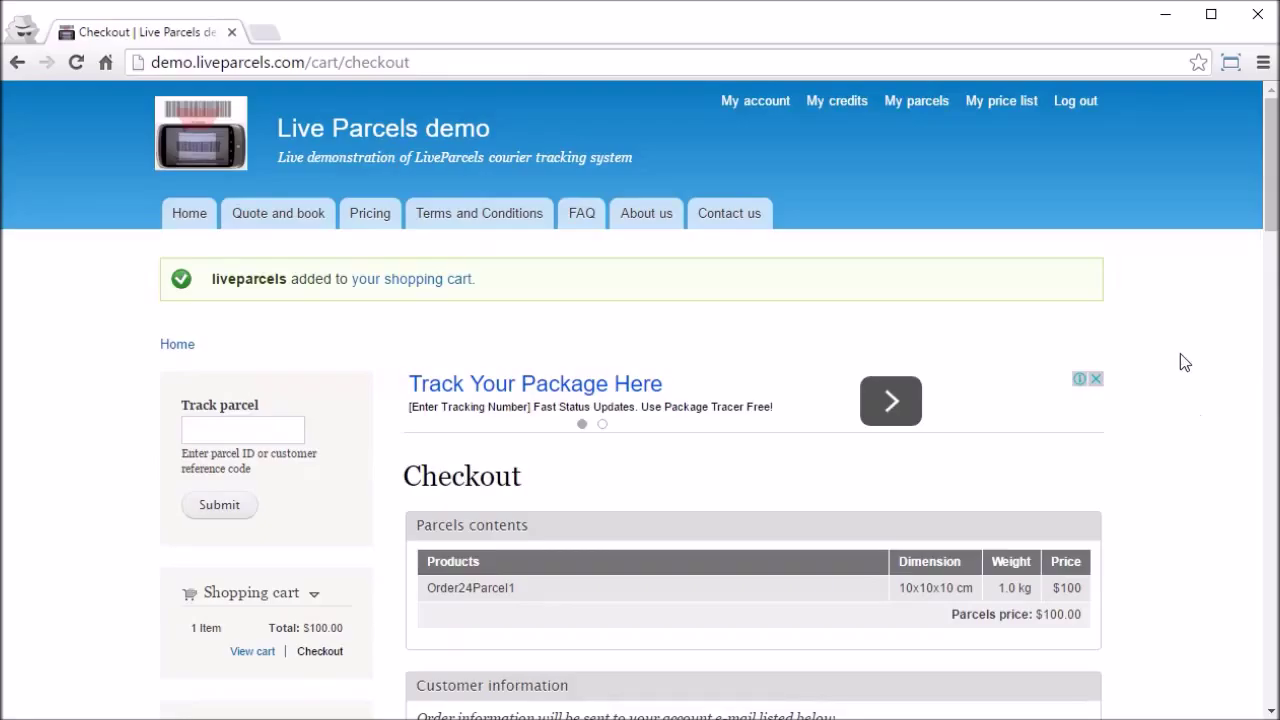
{"action": "scroll", "coordinate": [1183, 362], "scroll_direction": "down", "scroll_amount": 5}
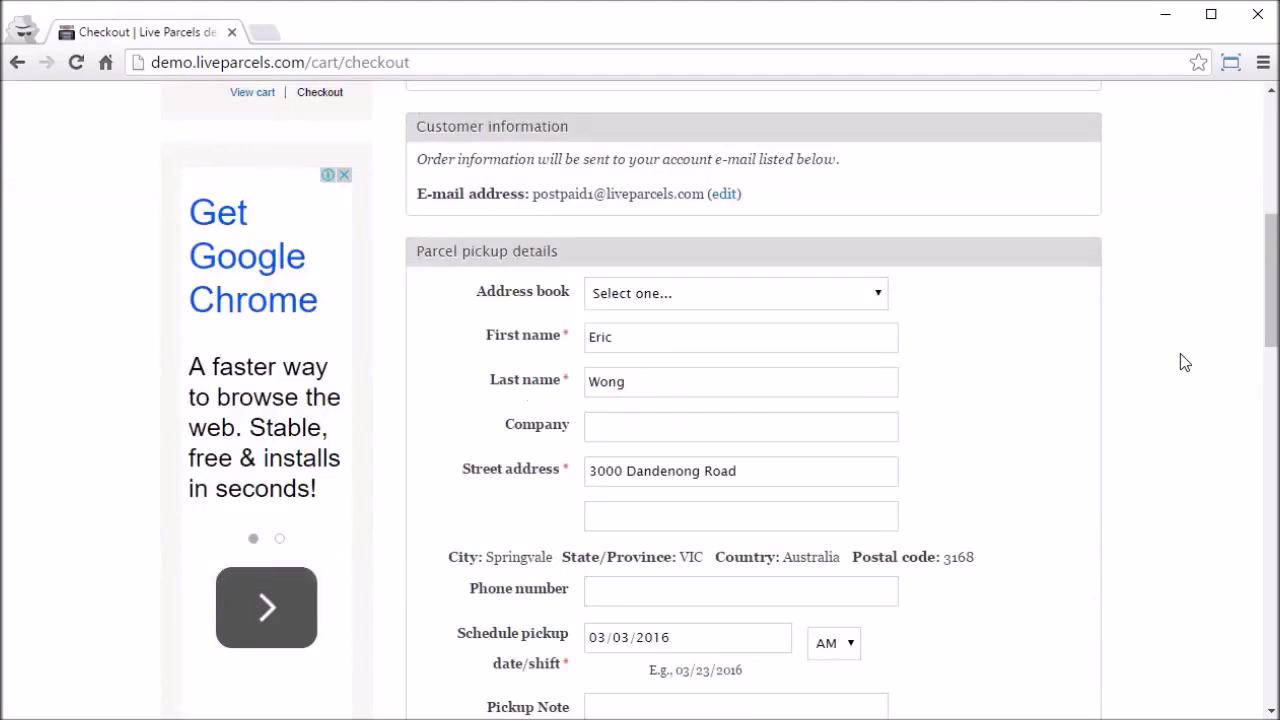
{"action": "scroll", "coordinate": [1183, 362], "scroll_direction": "down", "scroll_amount": 5}
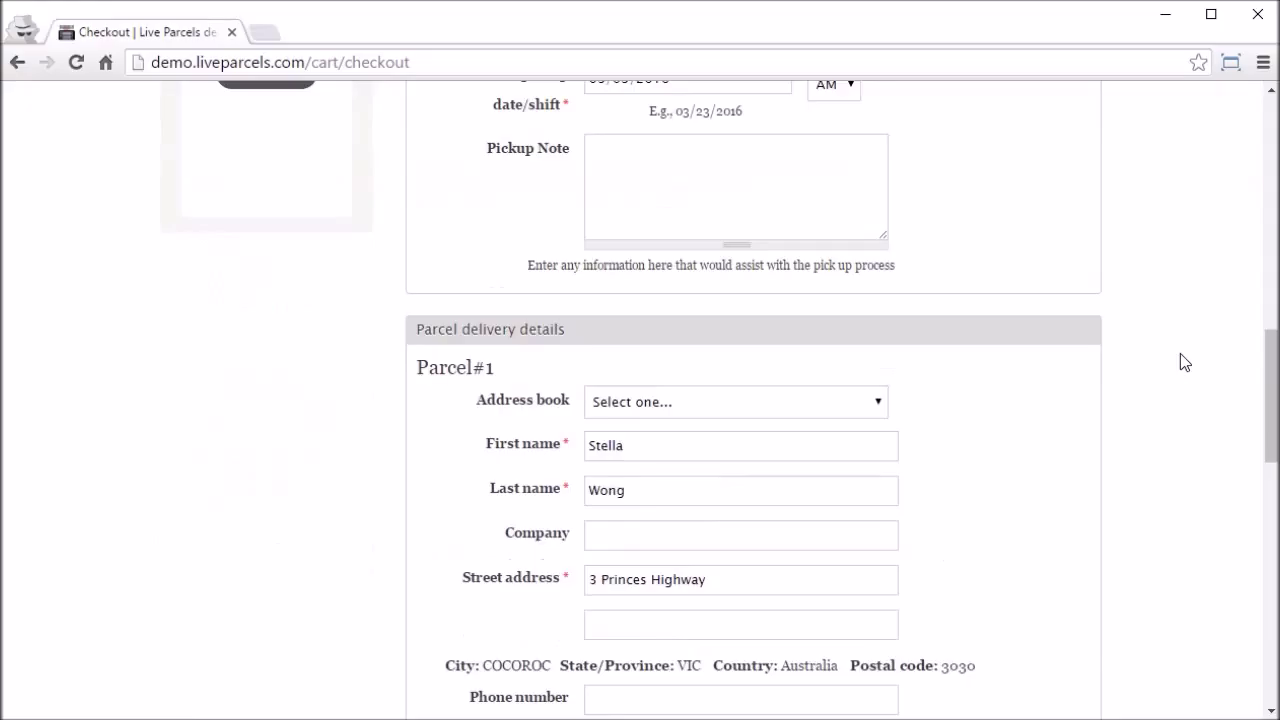
{"action": "scroll", "coordinate": [1182, 362], "scroll_direction": "down", "scroll_amount": 5}
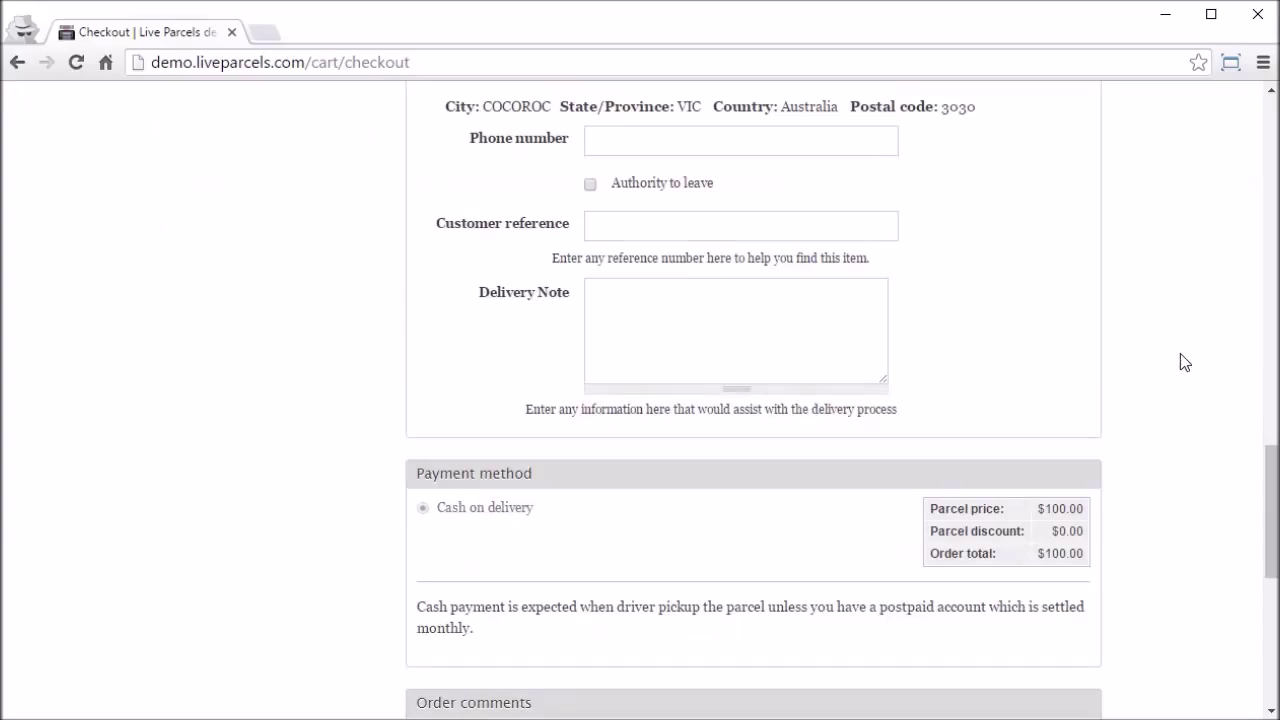
{"action": "scroll", "coordinate": [1180, 353], "scroll_direction": "down", "scroll_amount": 5}
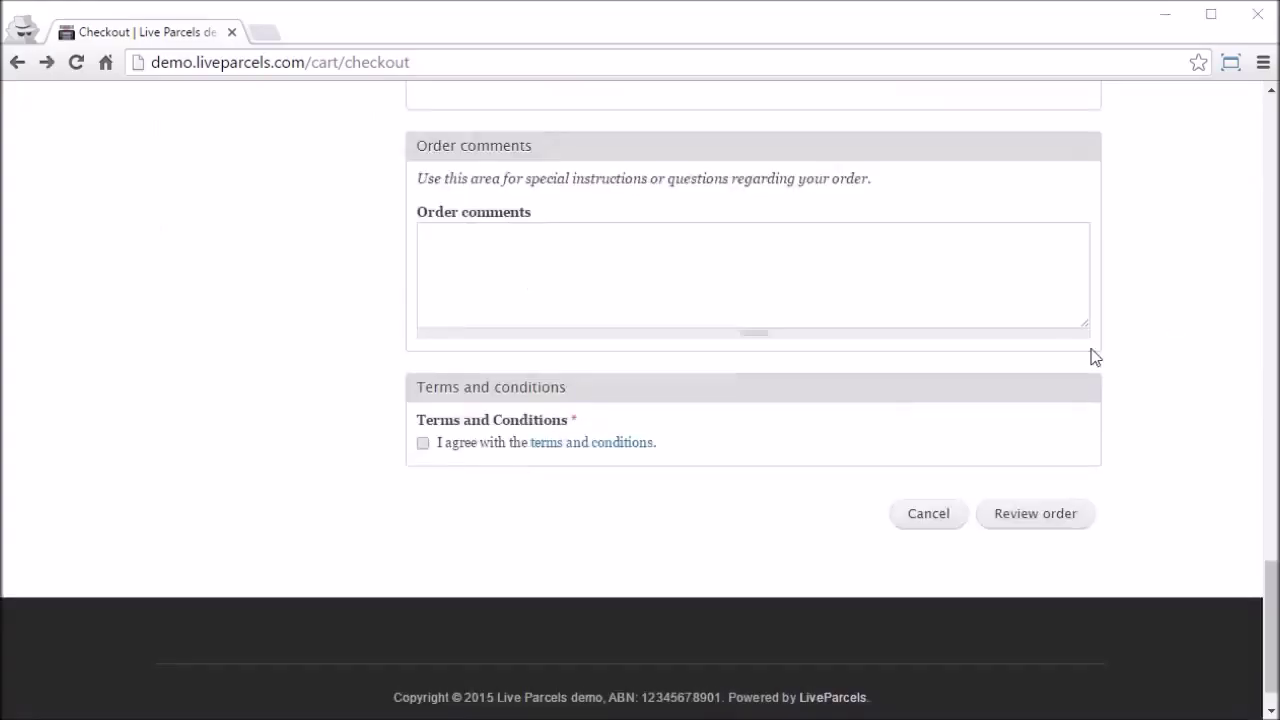
{"action": "left_click", "coordinate": [422, 443]}
{"action": "scroll", "coordinate": [1232, 460], "scroll_direction": "down", "scroll_amount": 1}
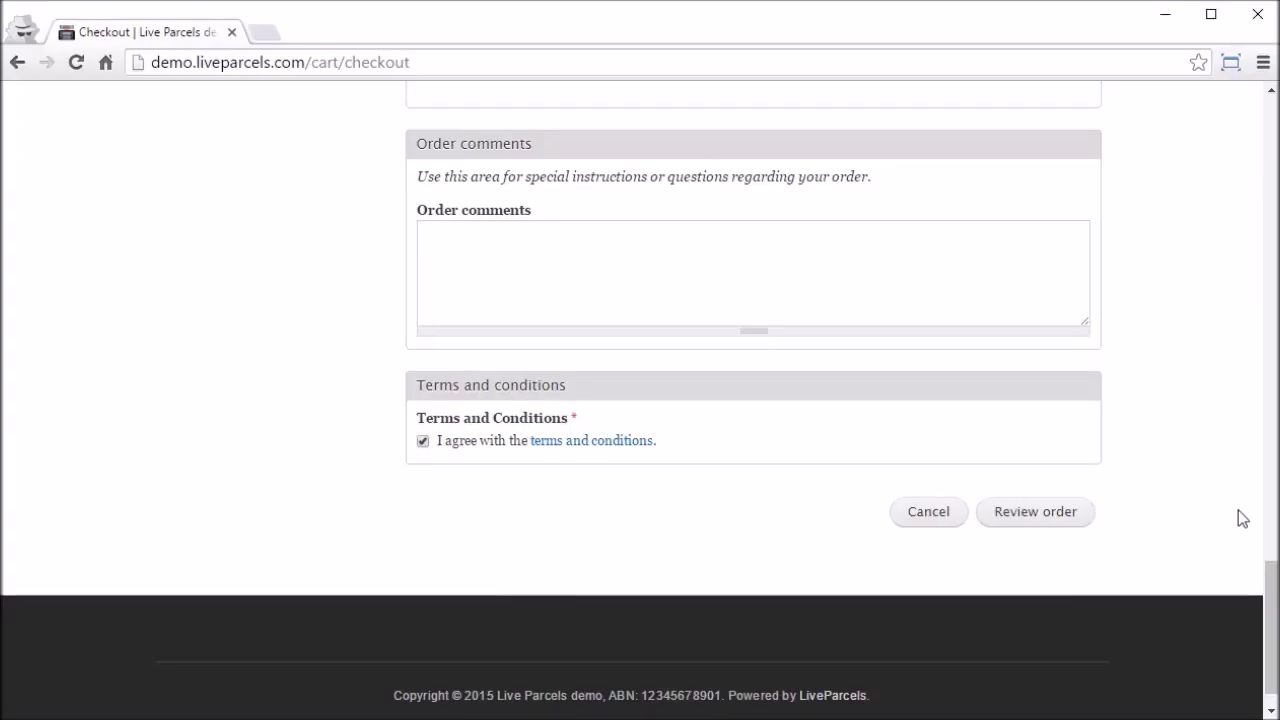
{"action": "left_click", "coordinate": [1067, 517]}
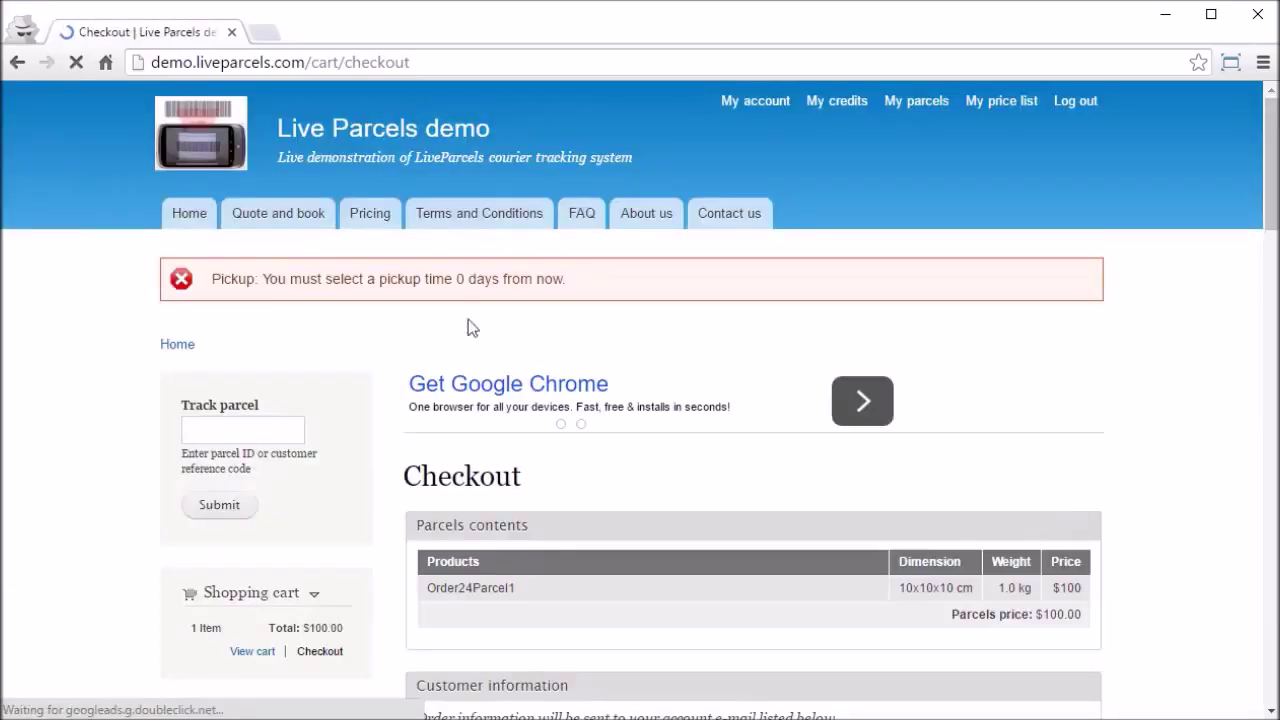
Step: Fix the pickup-time error by rescheduling pickup to 03/24/2016, then continue to Order24Parcel1's order review
{"action": "left_click_drag", "start_coordinate": [213, 278], "coordinate": [797, 284]}
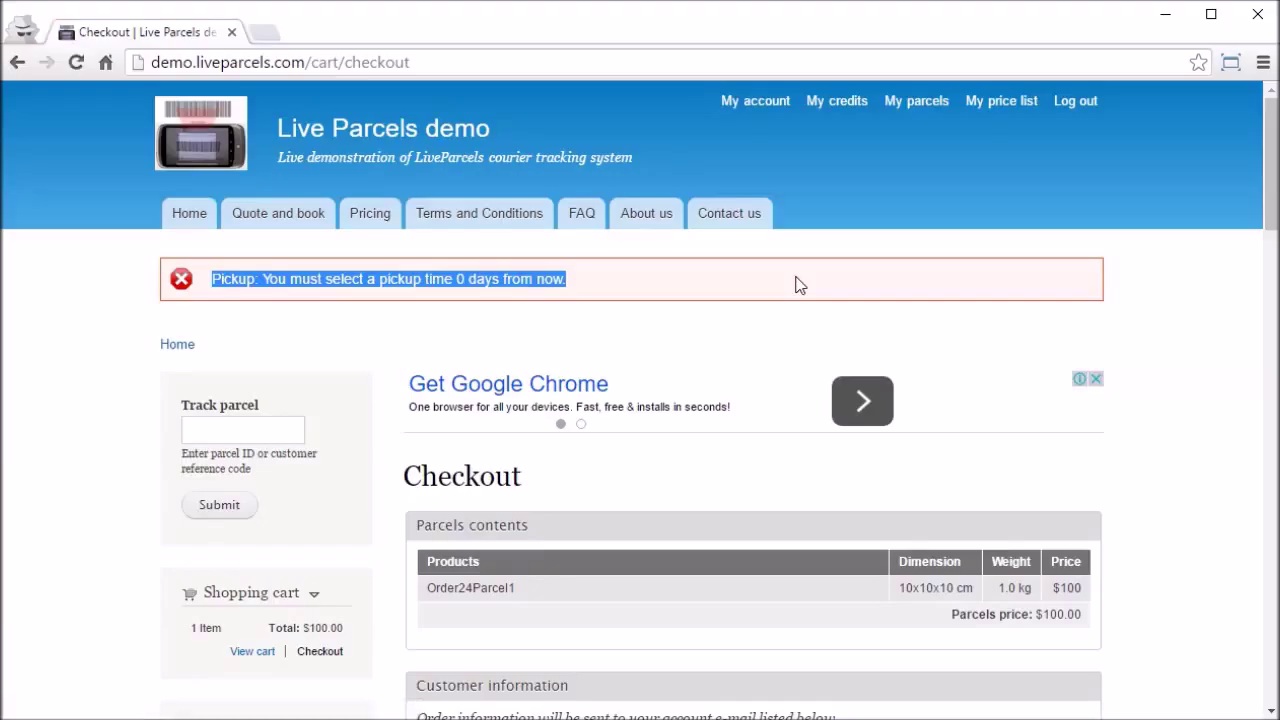
{"action": "left_click", "coordinate": [1172, 425]}
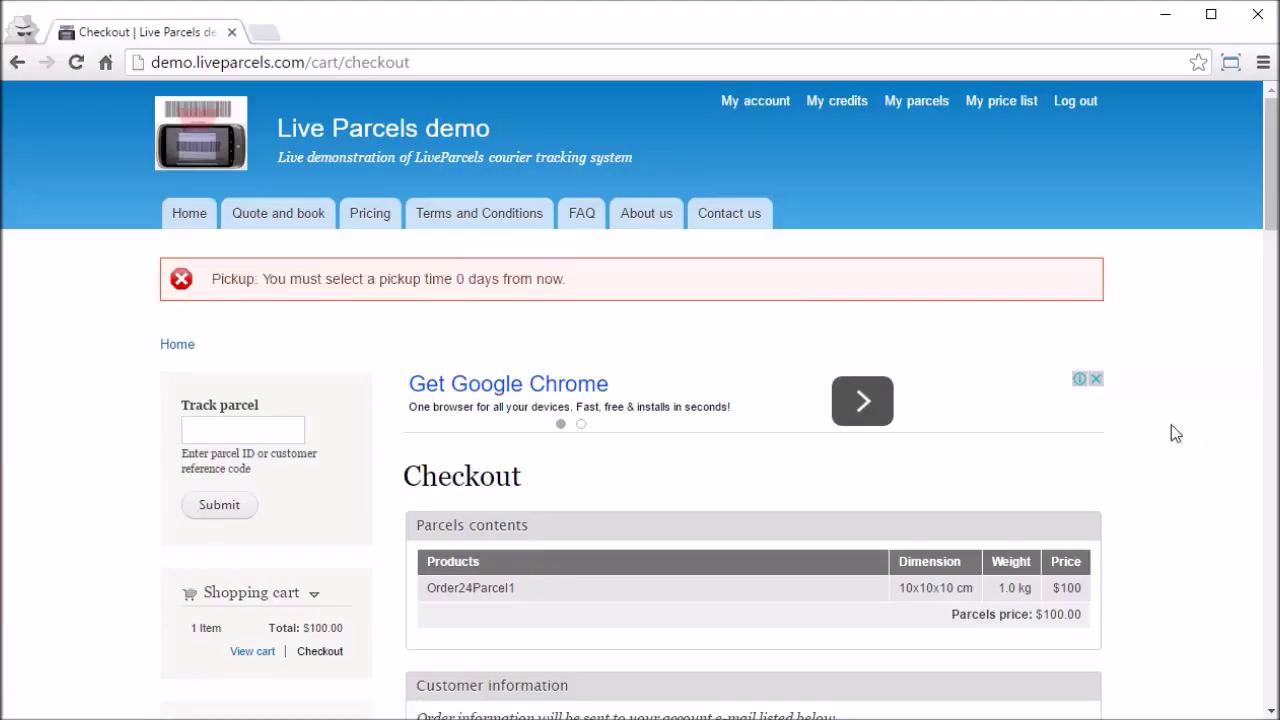
{"action": "scroll", "coordinate": [1171, 424], "scroll_direction": "down", "scroll_amount": 6}
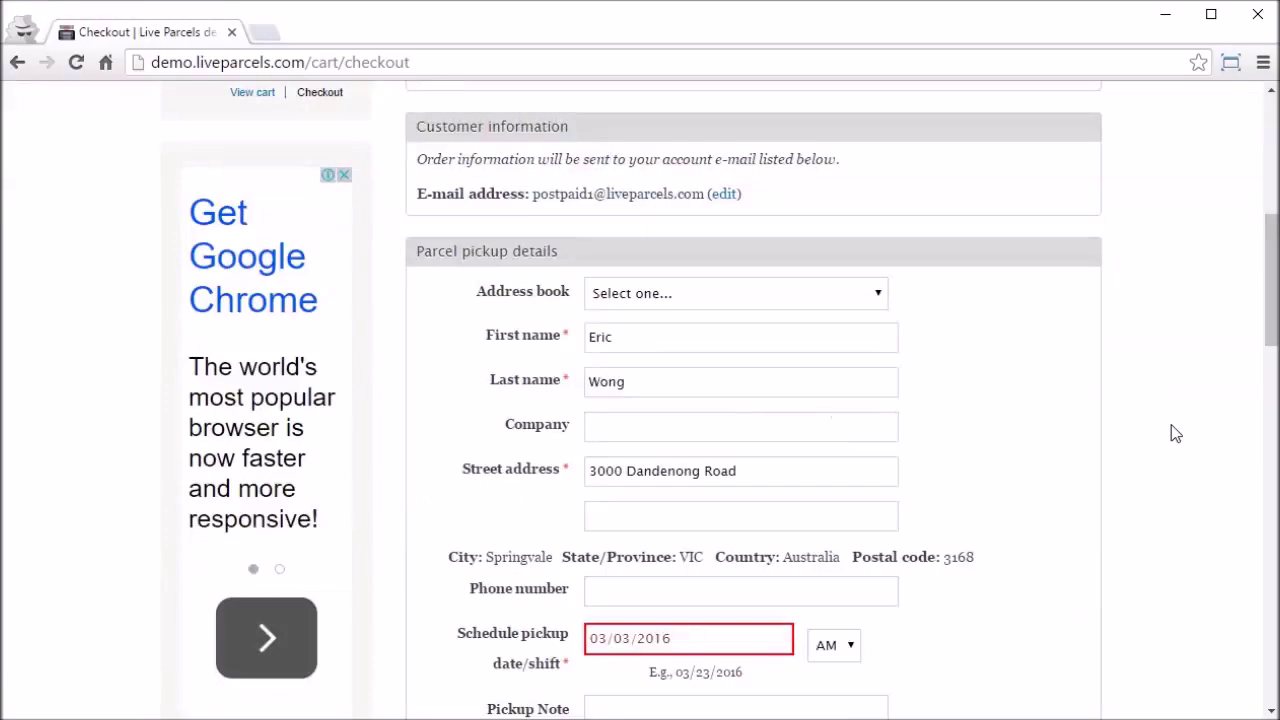
{"action": "left_click", "coordinate": [749, 643]}
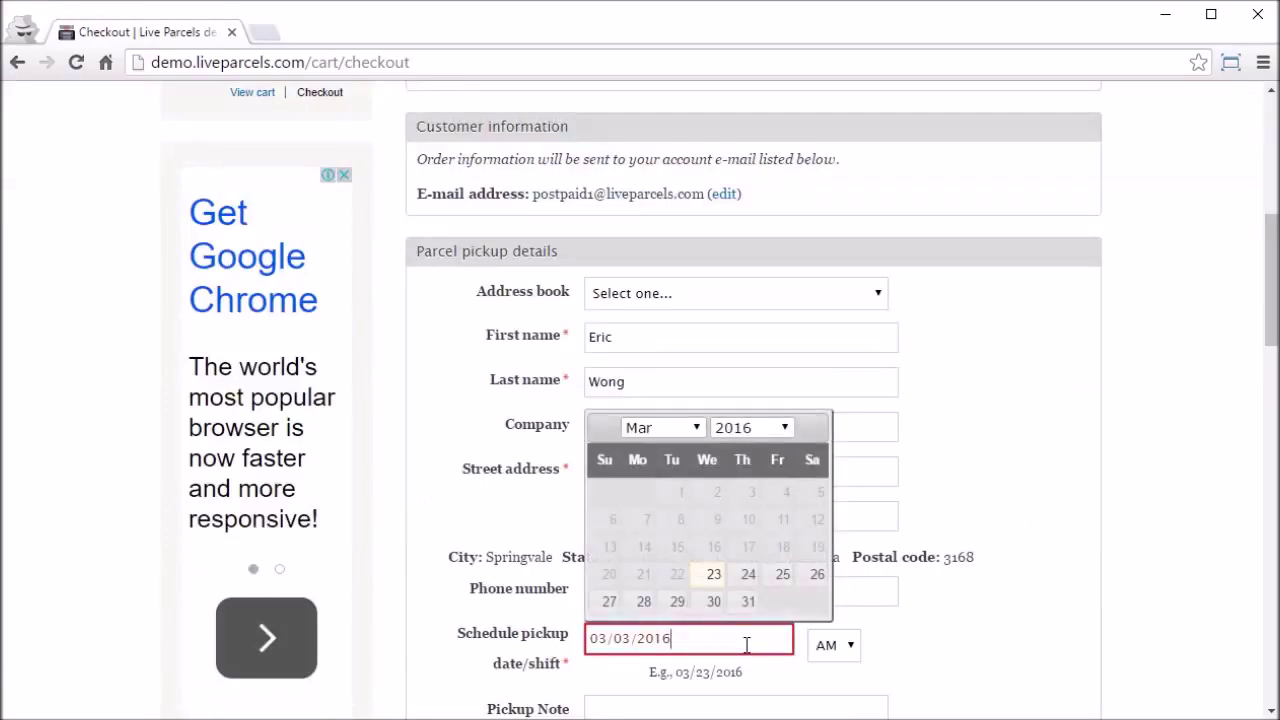
{"action": "left_click", "coordinate": [748, 574]}
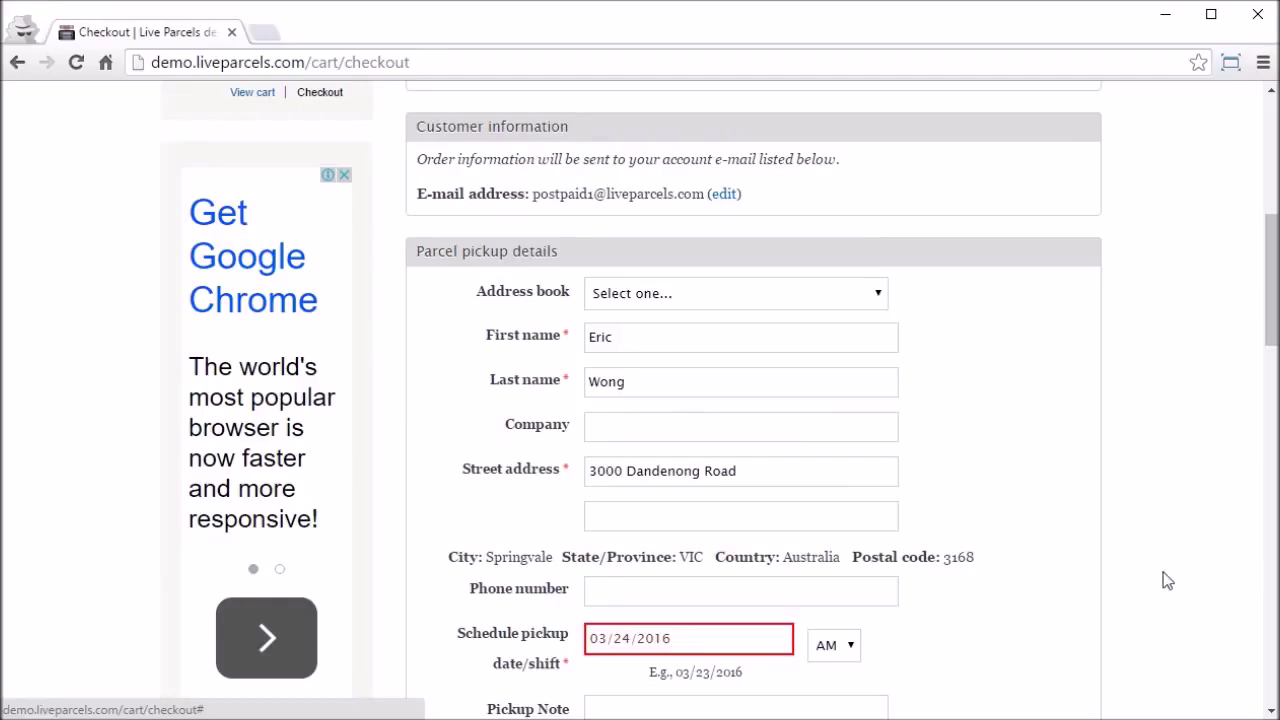
{"action": "scroll", "coordinate": [1164, 580], "scroll_direction": "down", "scroll_amount": 10}
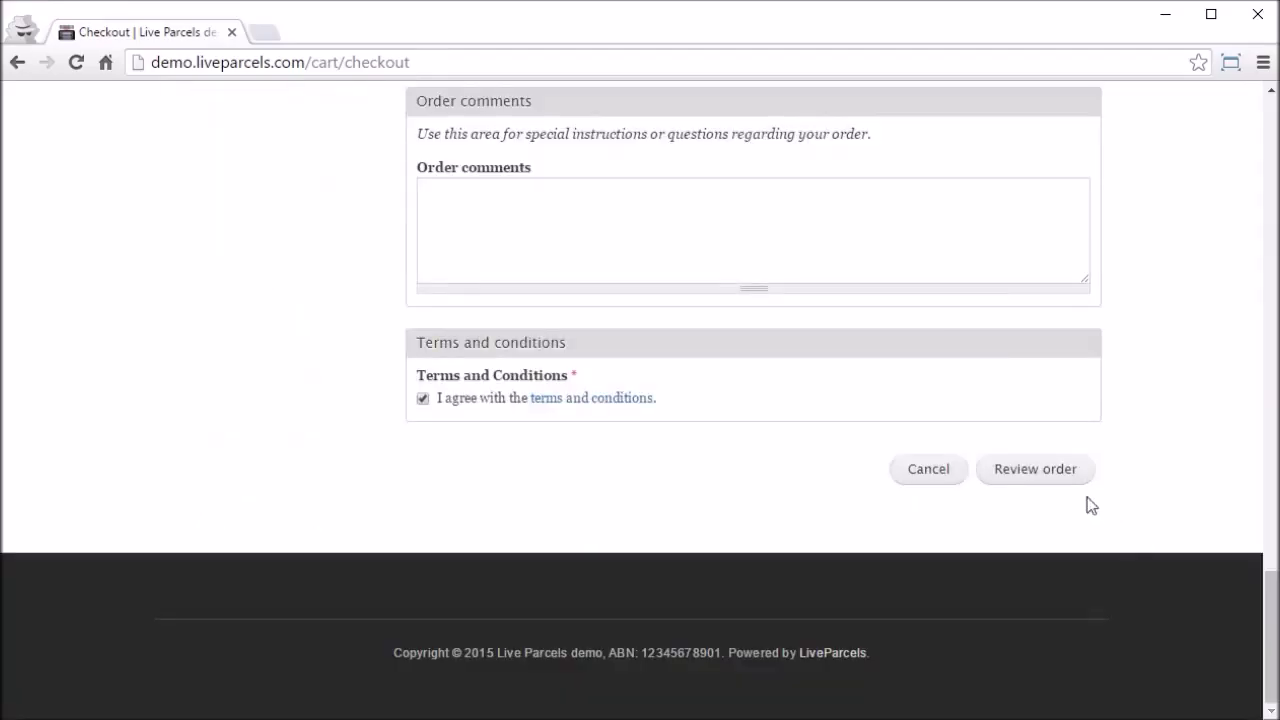
{"action": "left_click", "coordinate": [1062, 488]}
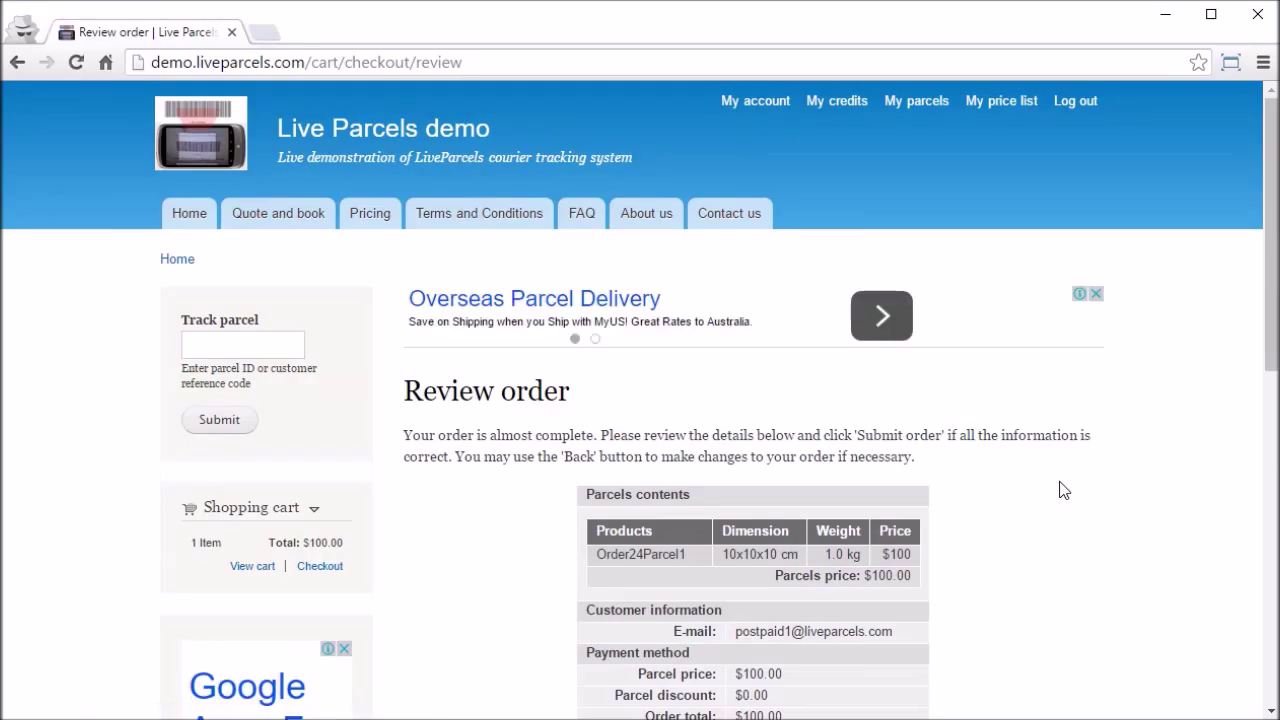
Step: Submit the $100.00 order for Order24Parcel1 from the review page
{"action": "scroll", "coordinate": [1062, 488], "scroll_direction": "down", "scroll_amount": 3}
{"action": "left_click", "coordinate": [880, 486]}
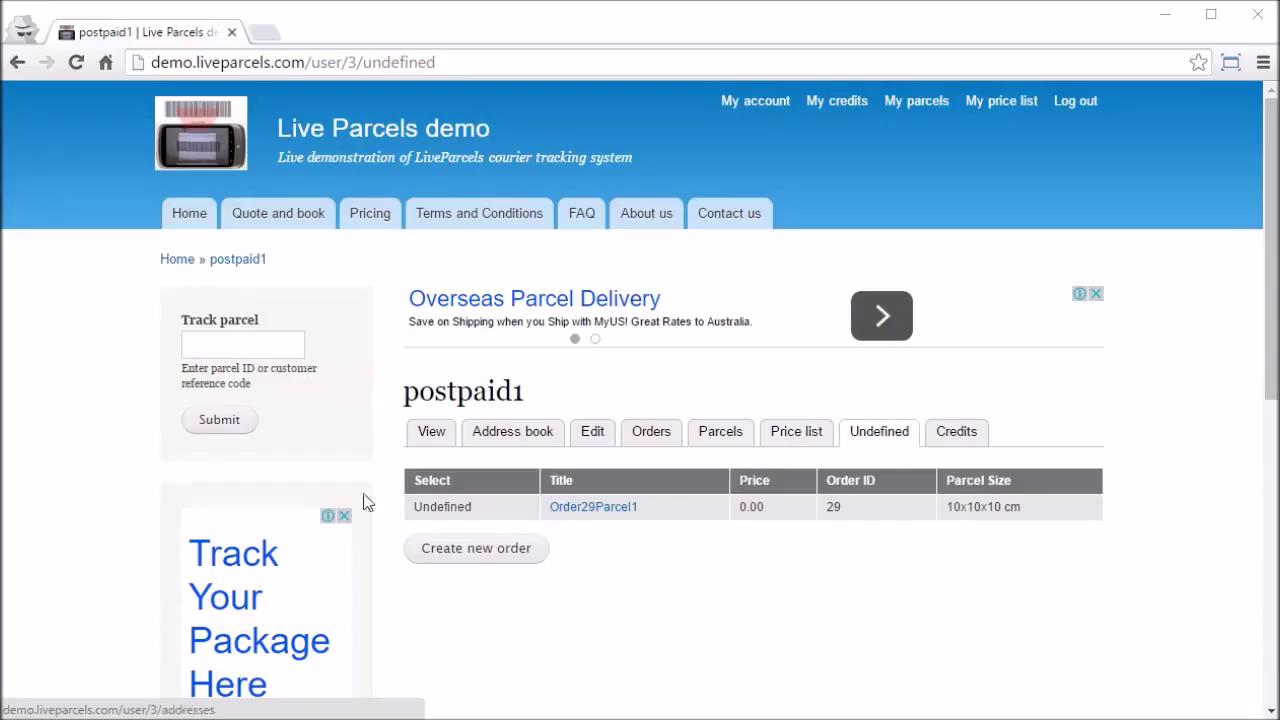
{"action": "left_click_drag", "start_coordinate": [474, 509], "coordinate": [417, 527]}
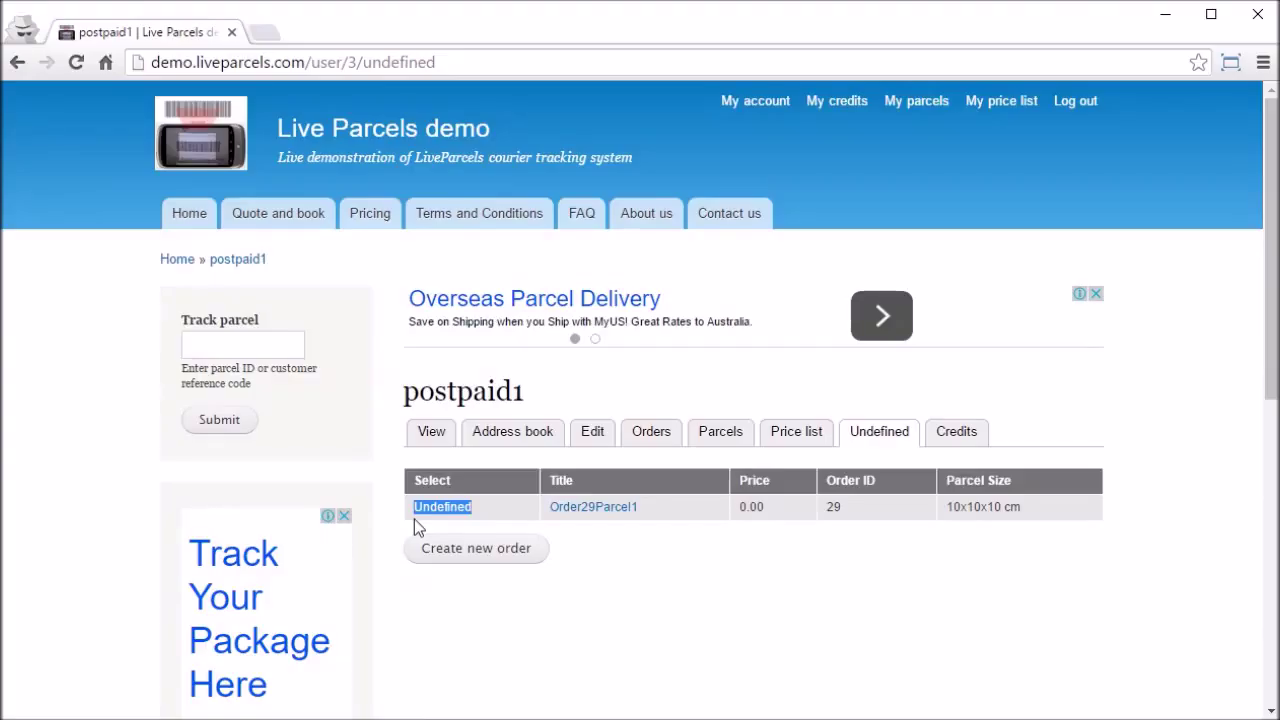
{"action": "left_click", "coordinate": [746, 511]}
{"action": "left_click", "coordinate": [771, 512]}
{"action": "left_click_drag", "start_coordinate": [414, 507], "coordinate": [652, 513]}
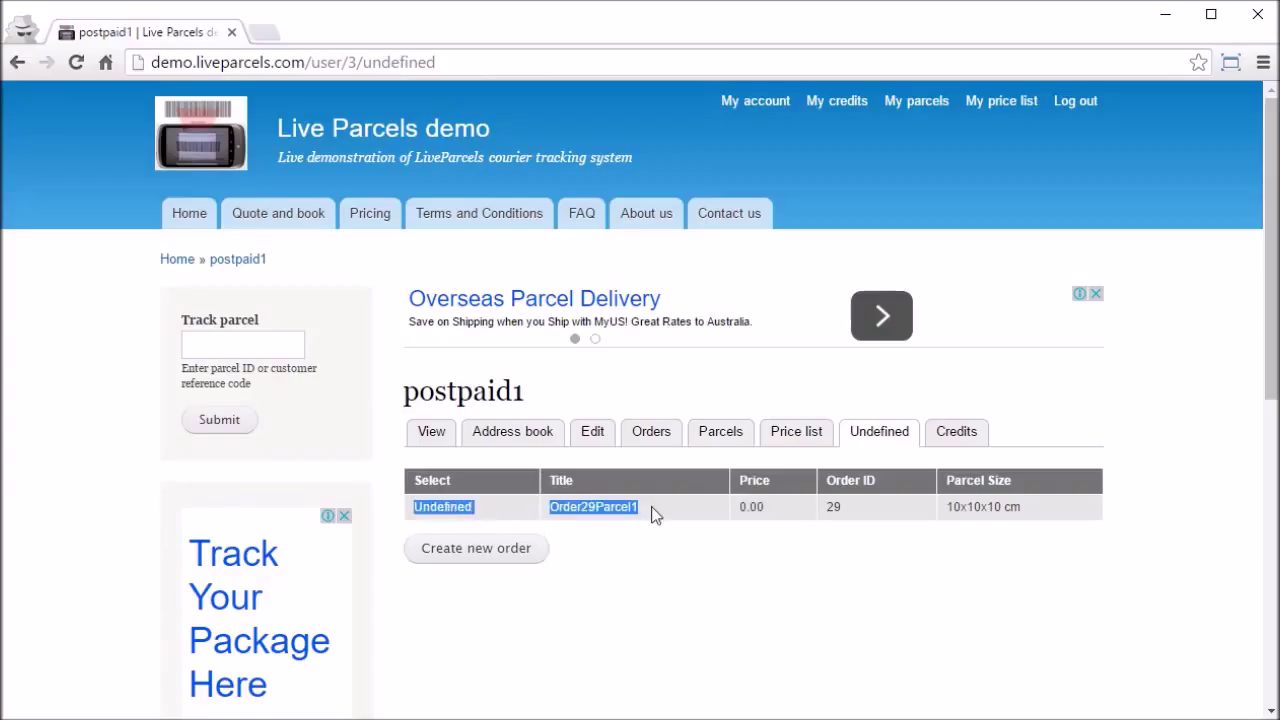